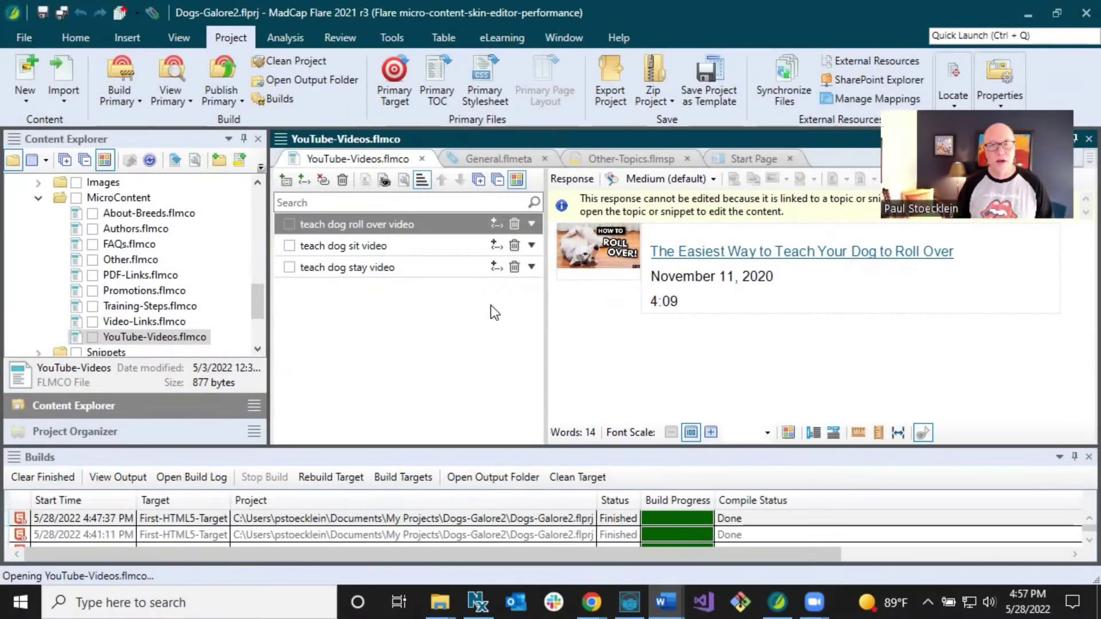
Open the Other-Topics.flmsp layout and set the insertion point before the second Knowledge Proxy.
left_click(641, 159)
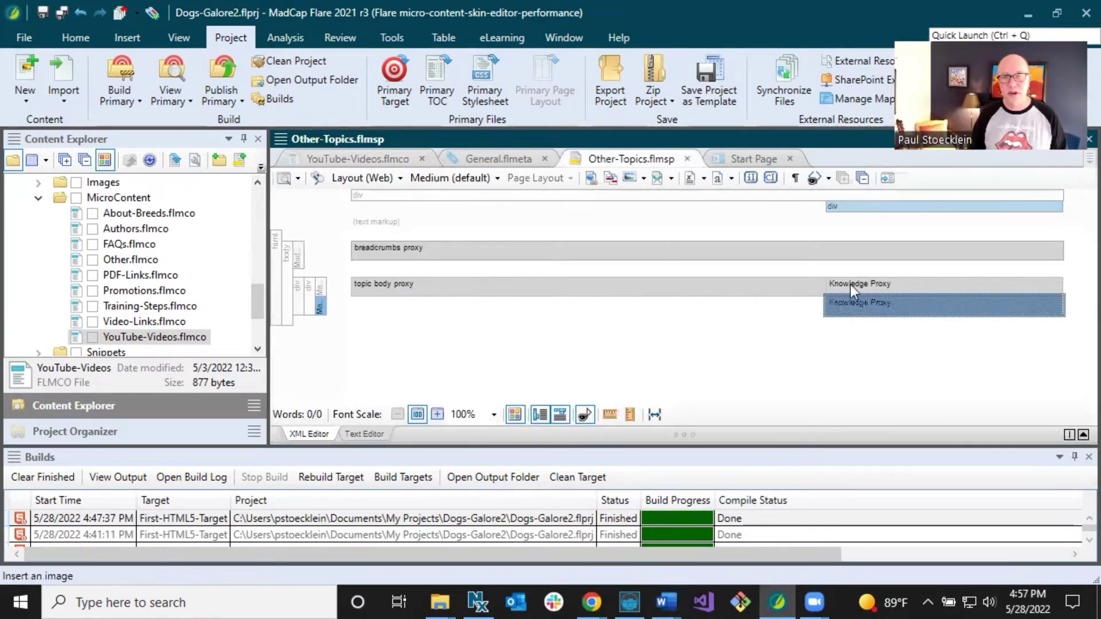
left_click(896, 301)
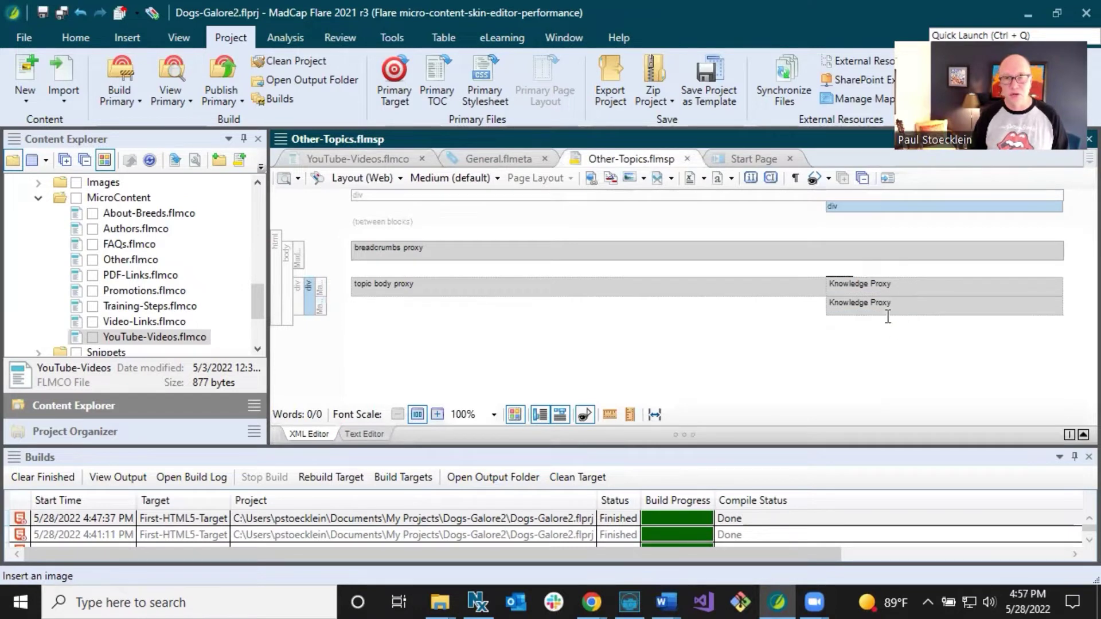
left_click(873, 302)
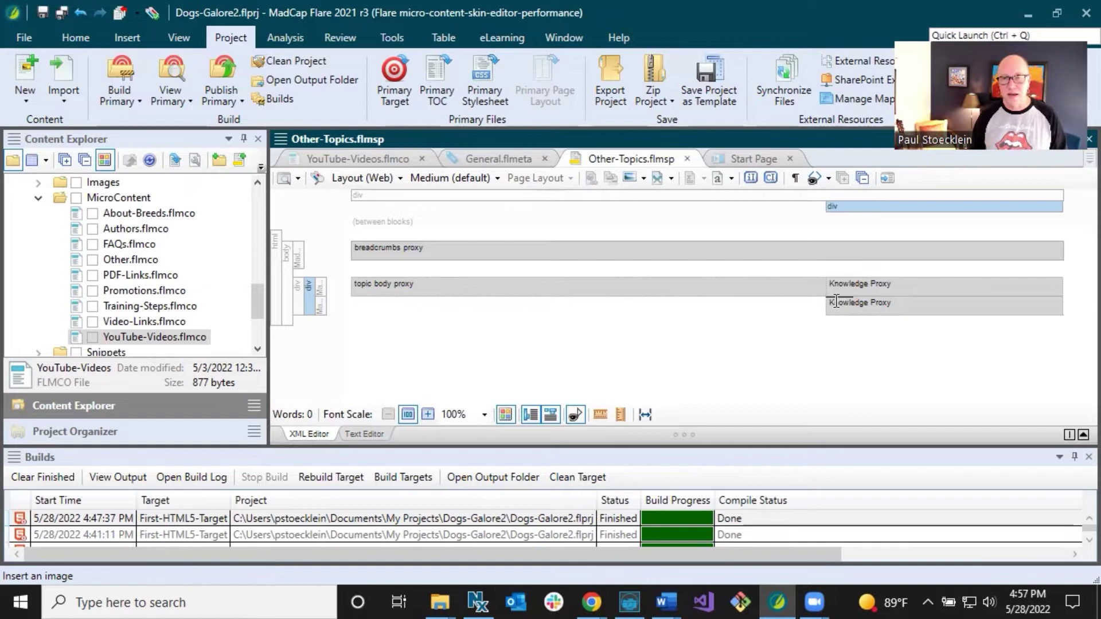
left_click(854, 297)
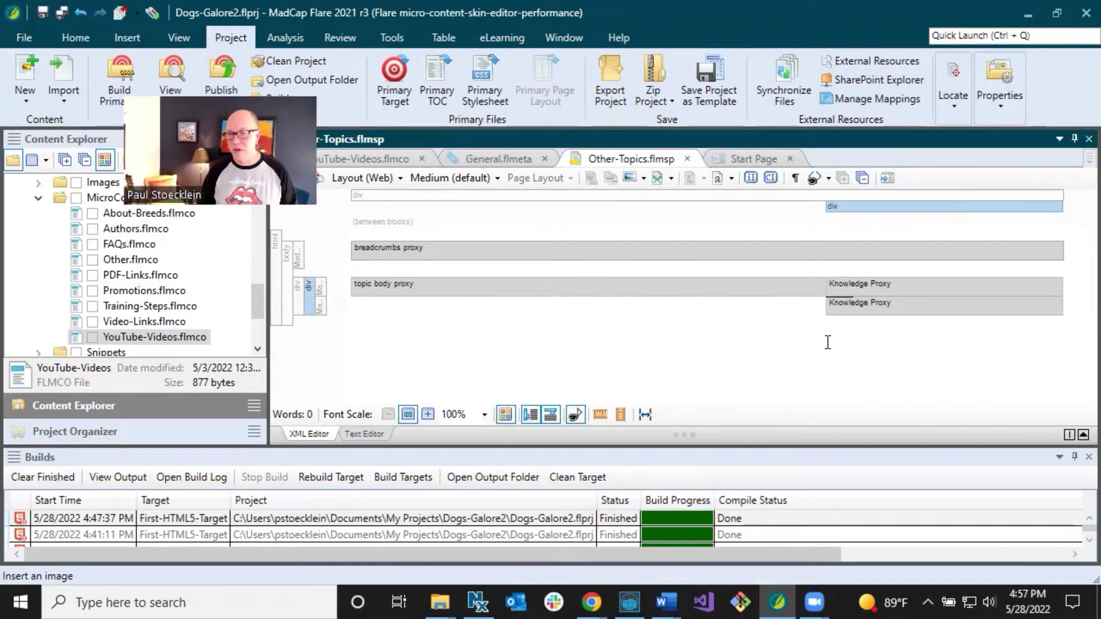
Start inserting a Promotion Proxy from the Insert ribbon's Proxy list.
left_click(128, 35)
left_click(1058, 104)
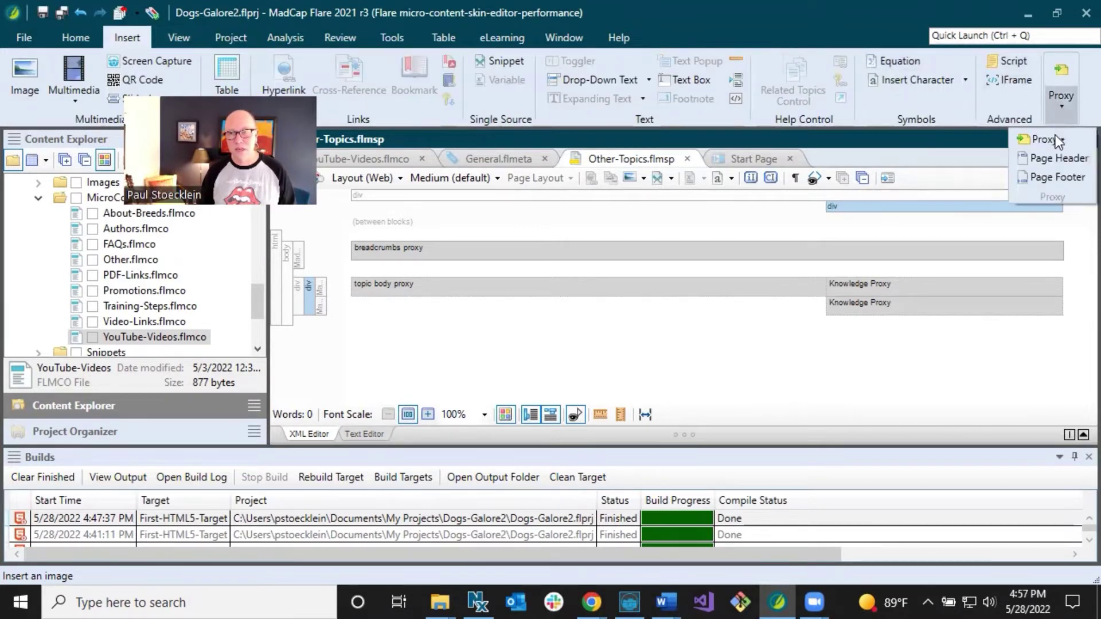
left_click(1040, 140)
left_click(1012, 517)
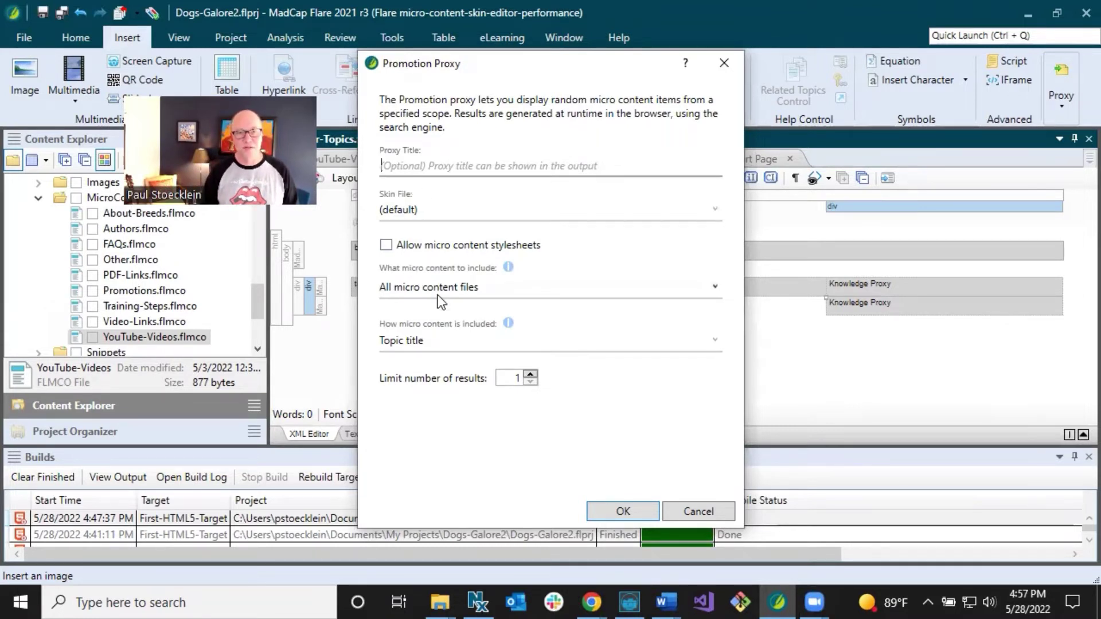
Review the micro content options, keeping all micro content files and Topic title.
left_click(466, 292)
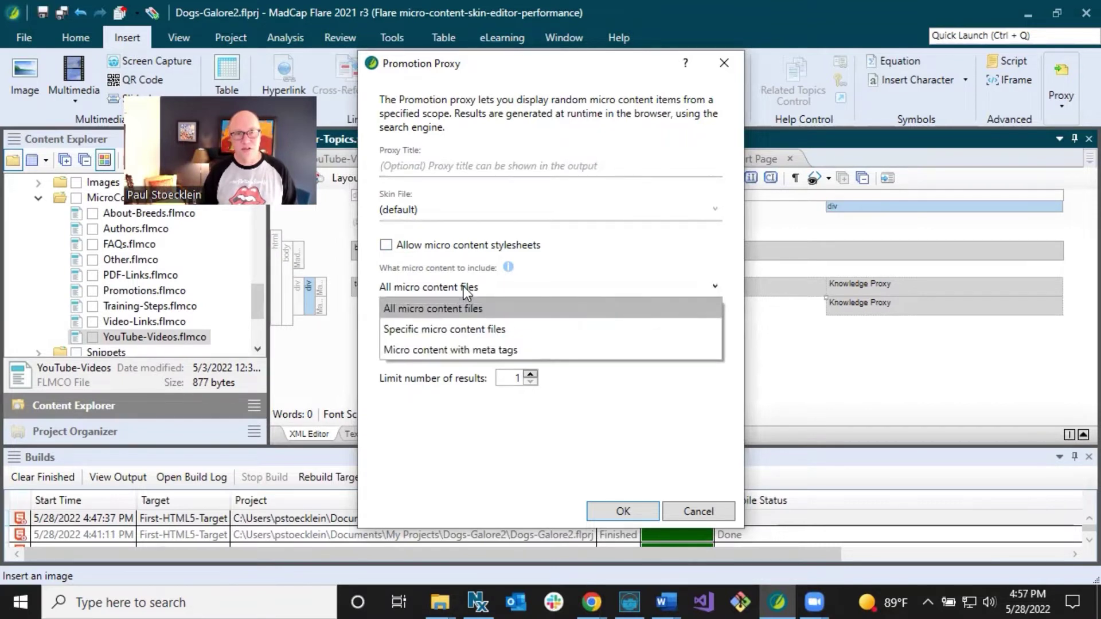
left_click(466, 291)
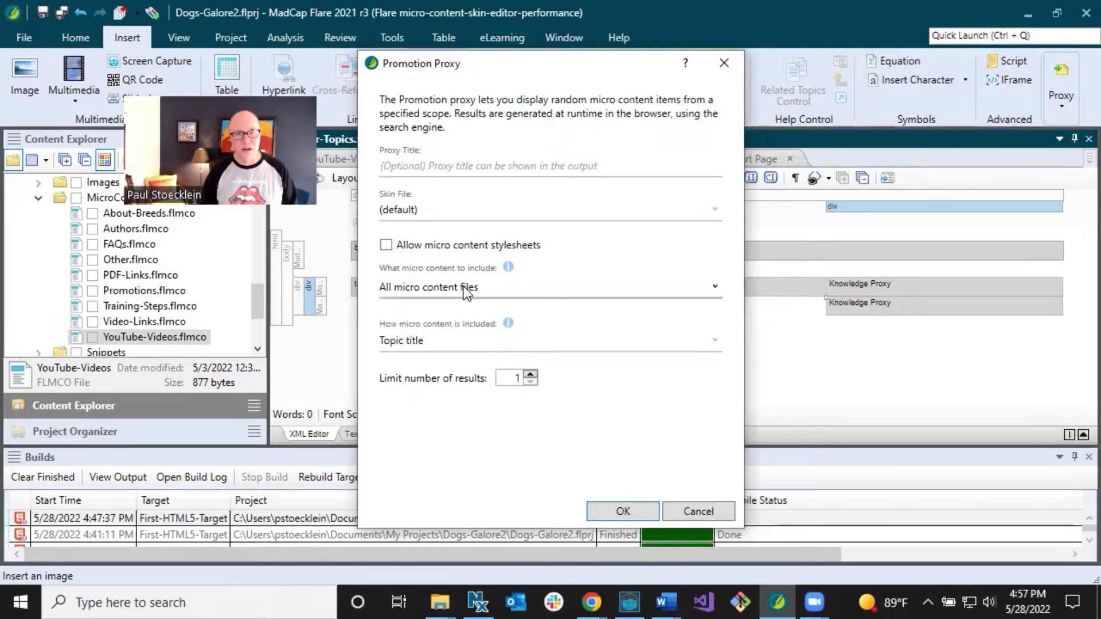
left_click(461, 346)
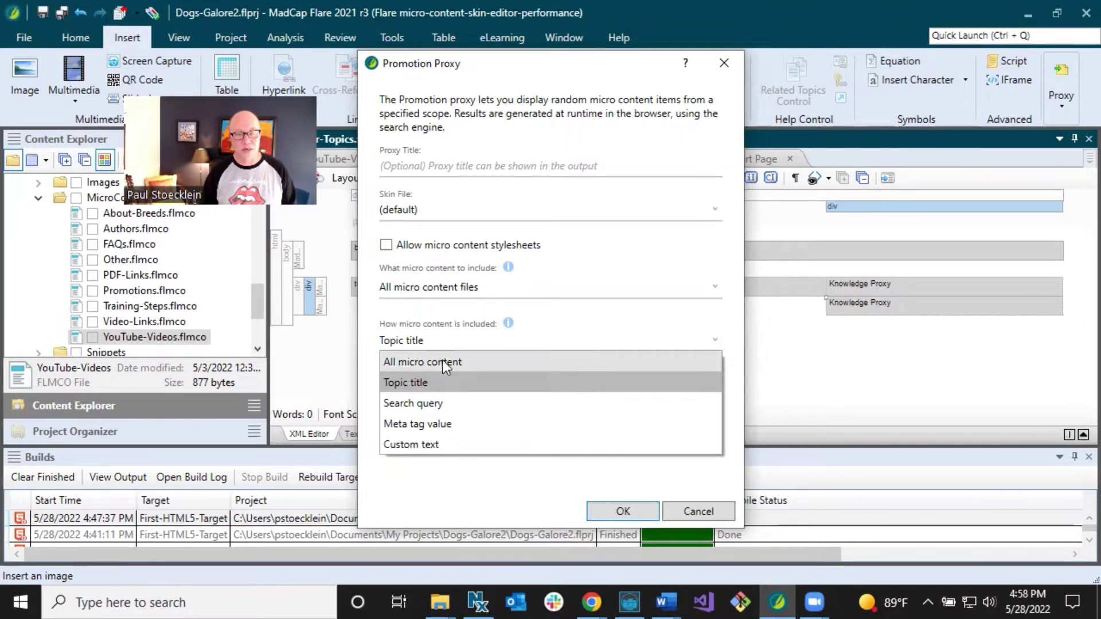
left_click(455, 338)
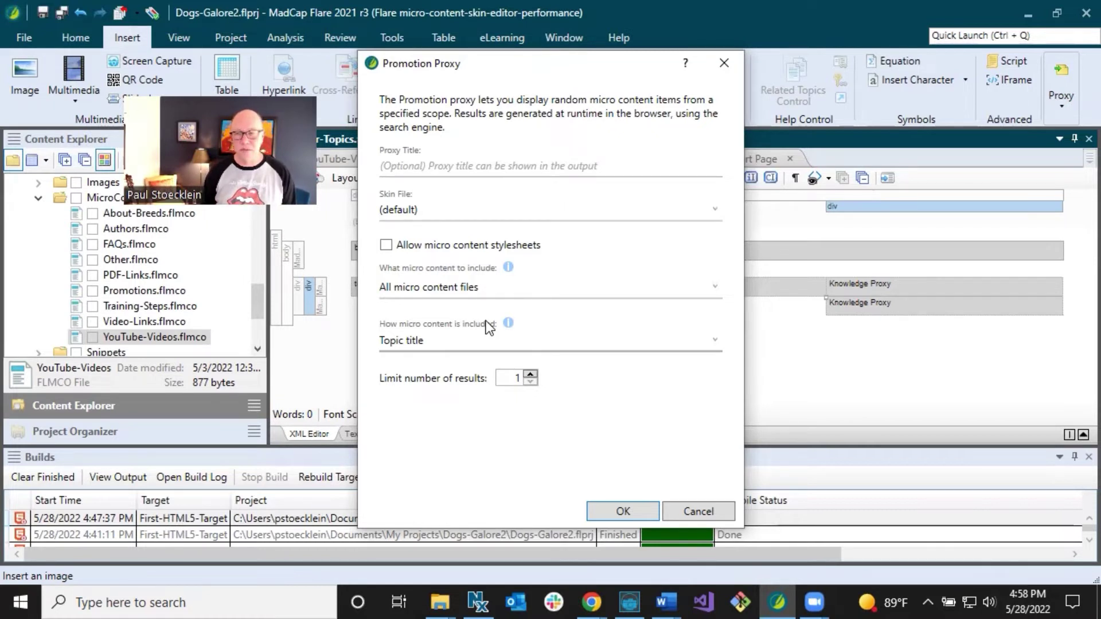
Limit the Promotion Proxy to Promotions.flmco and include all of its micro content.
left_click(488, 290)
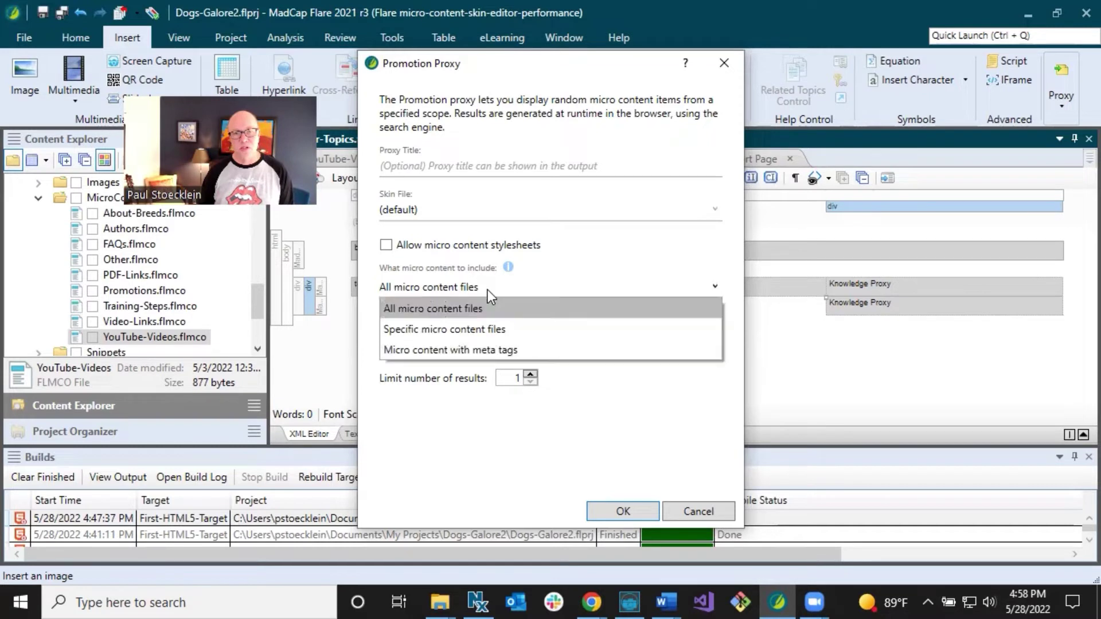
left_click(475, 327)
left_click(480, 319)
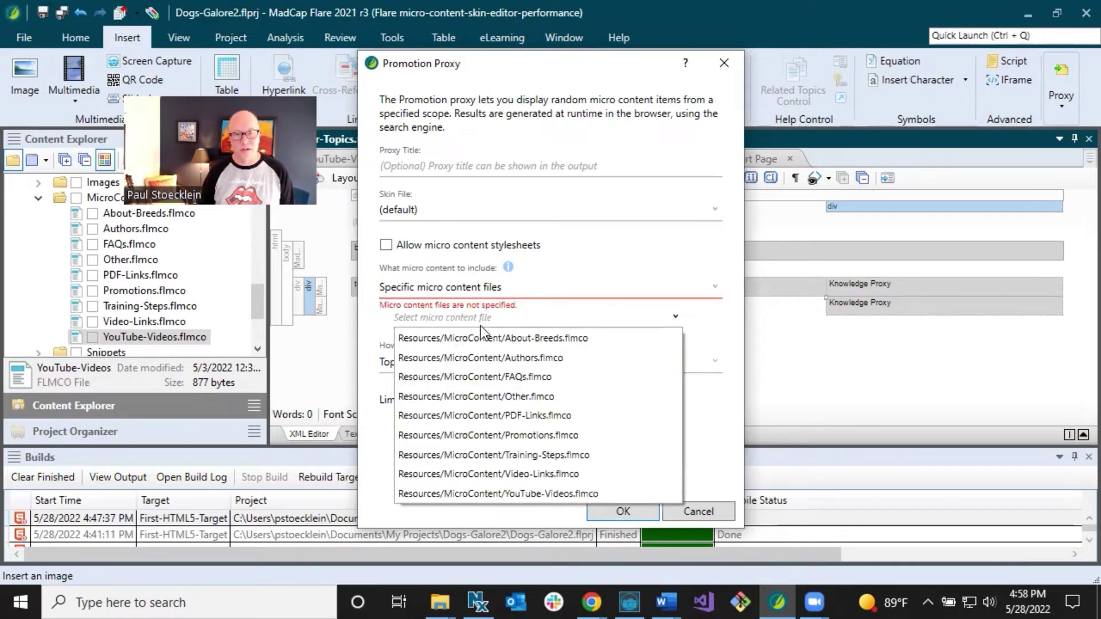
left_click(486, 436)
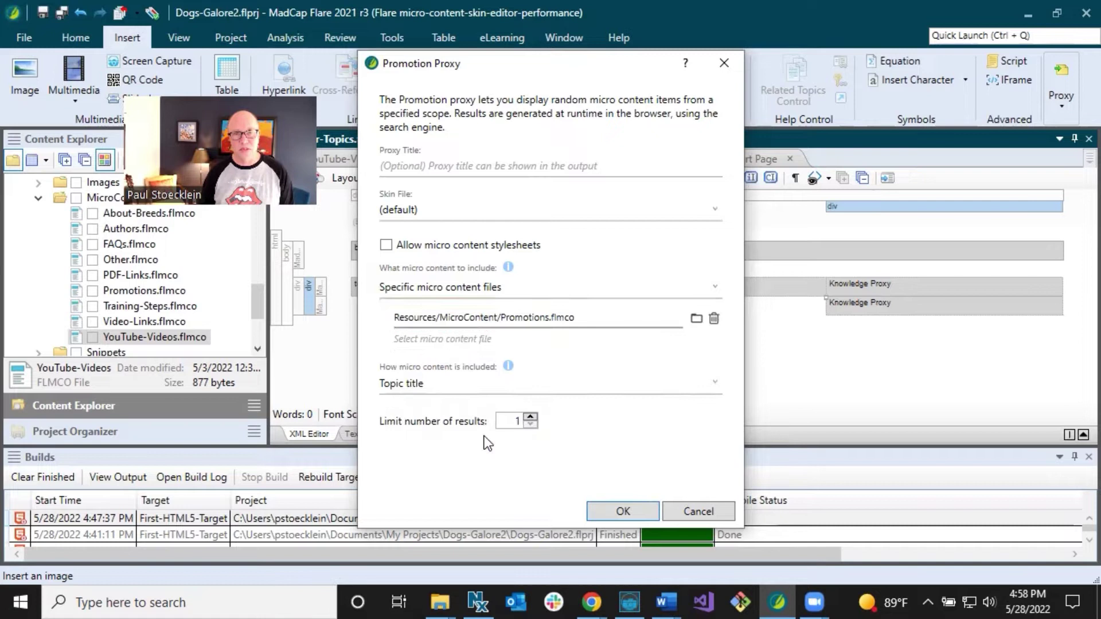
left_click(466, 383)
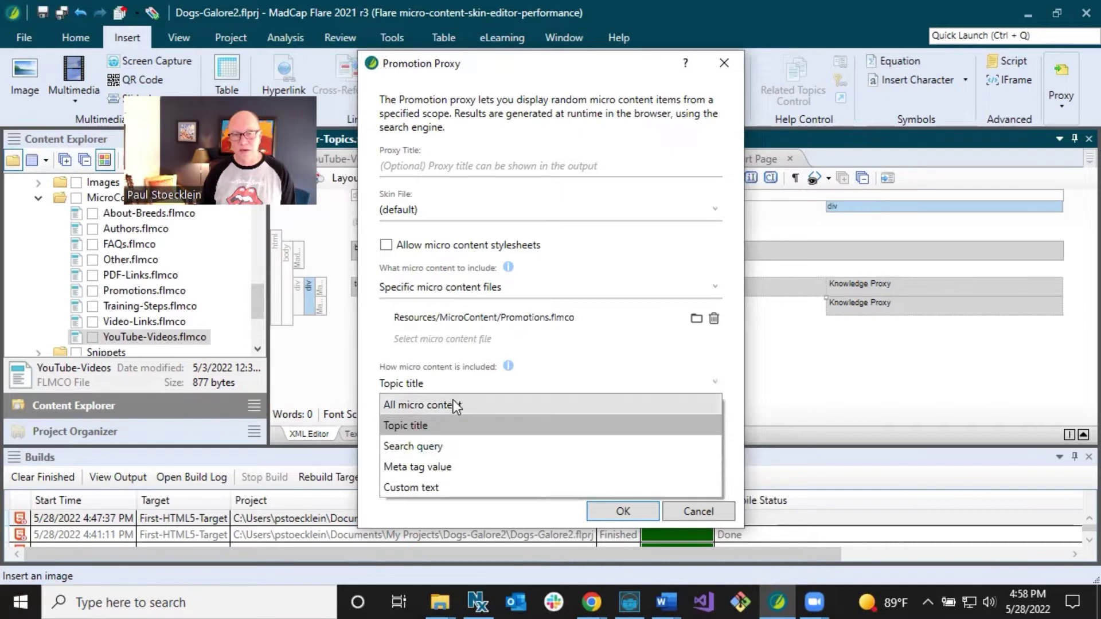
left_click(453, 406)
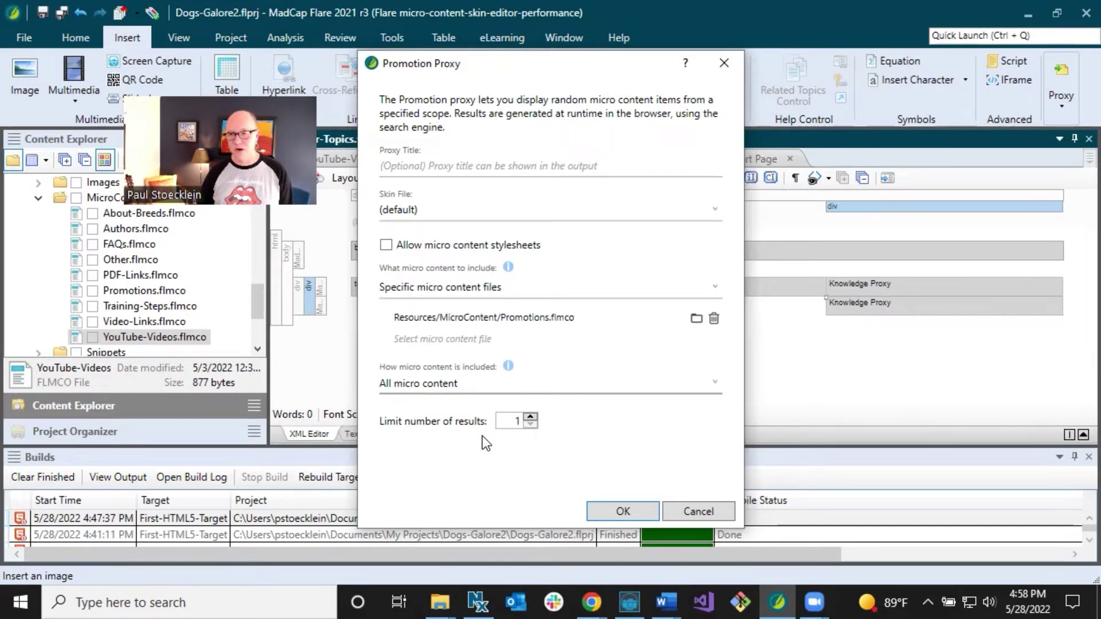
Insert the Promotion Proxy, delete the lower Knowledge Proxy, and save Other-Topics.flmsp.
left_click(634, 512)
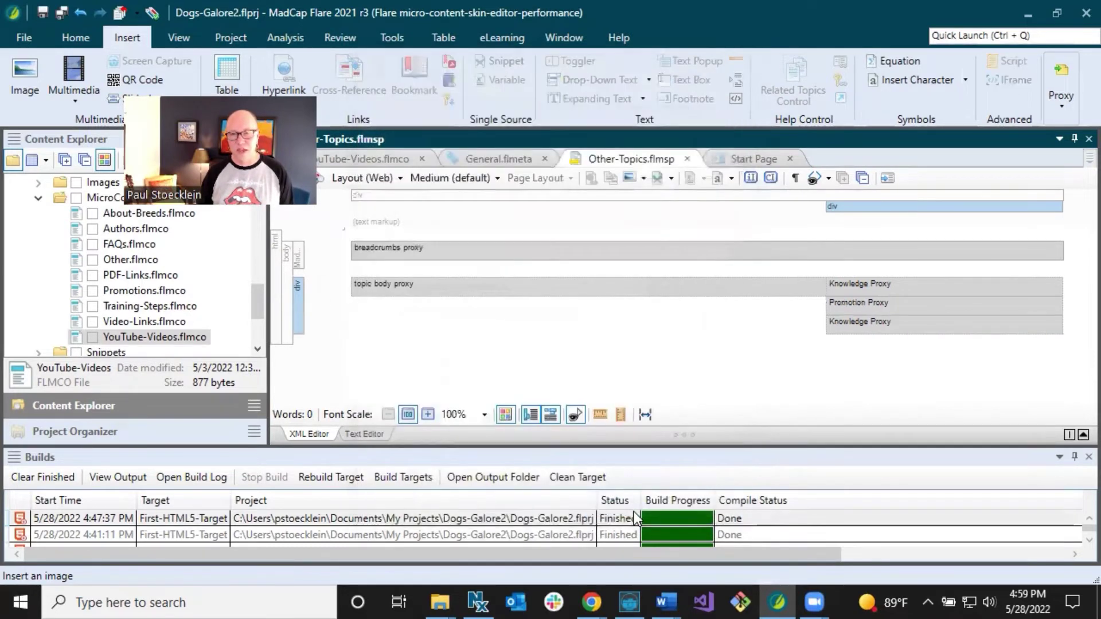
right_click(865, 325)
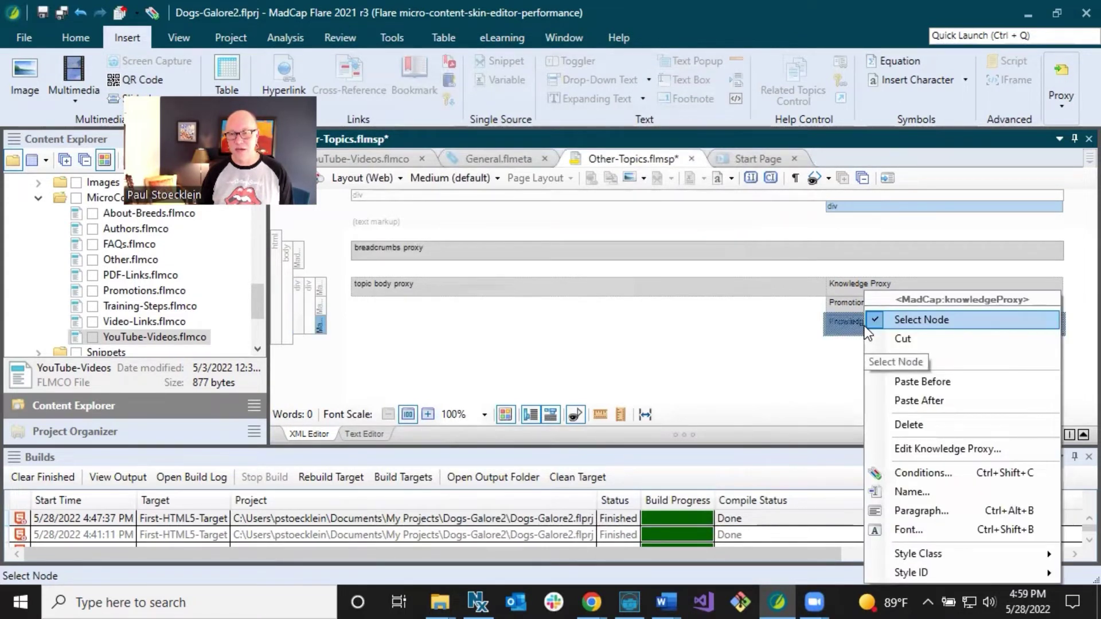
left_click(913, 425)
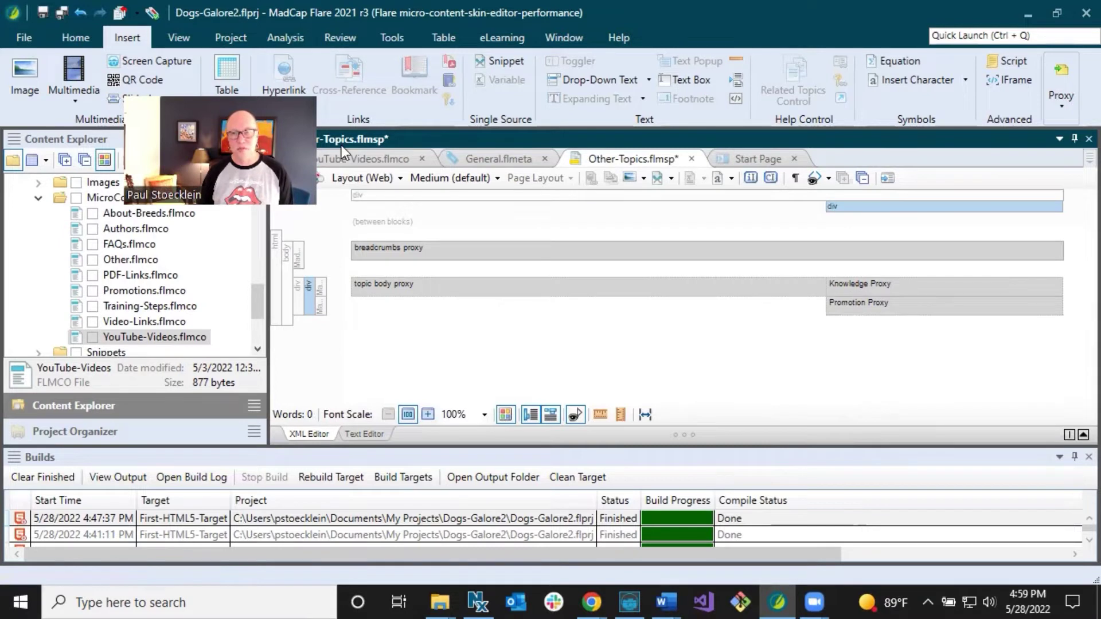
left_click(61, 11)
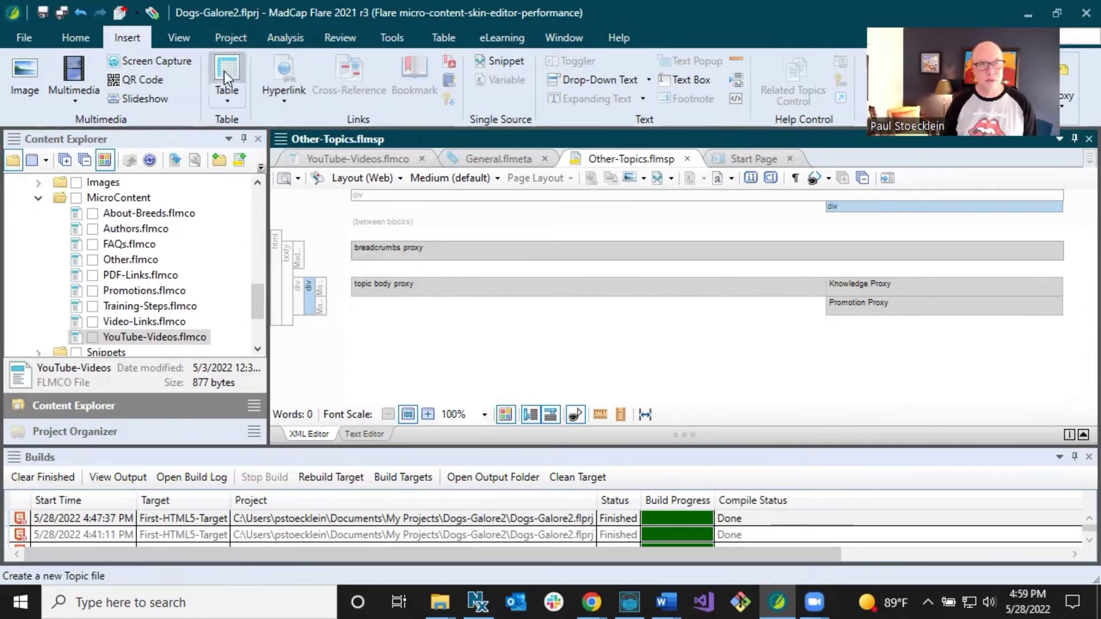
Rebuild First-HTML5-Target and preview the boxer and beagle rescue promotions in Promotions.flmco.
left_click(327, 477)
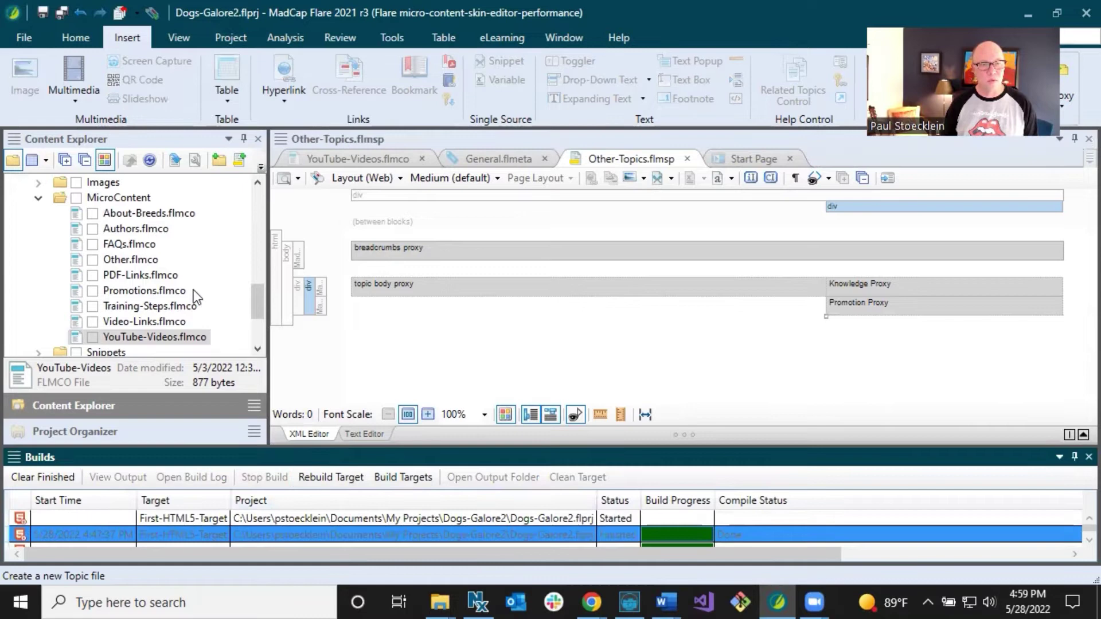
double_click(154, 292)
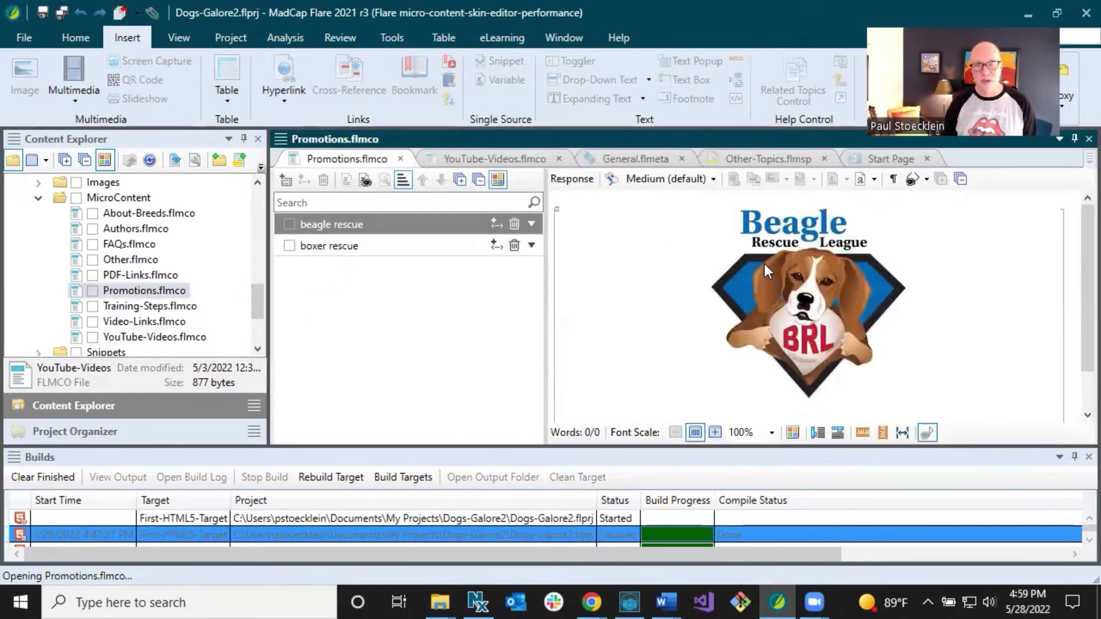
scroll(683, 340, "down", 2)
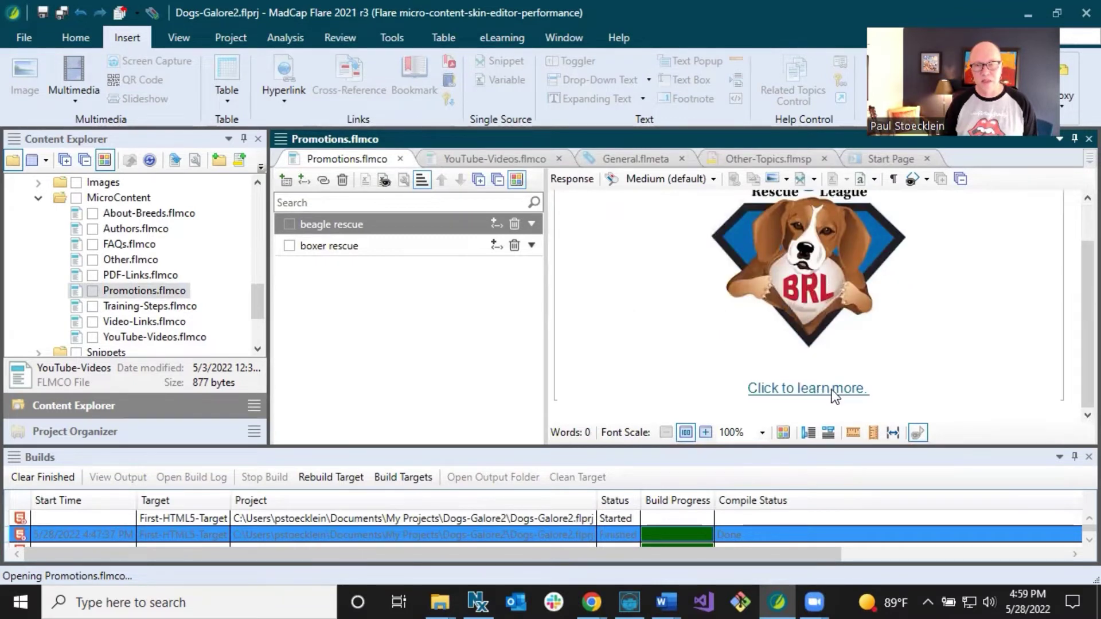
scroll(825, 385, "up", 2)
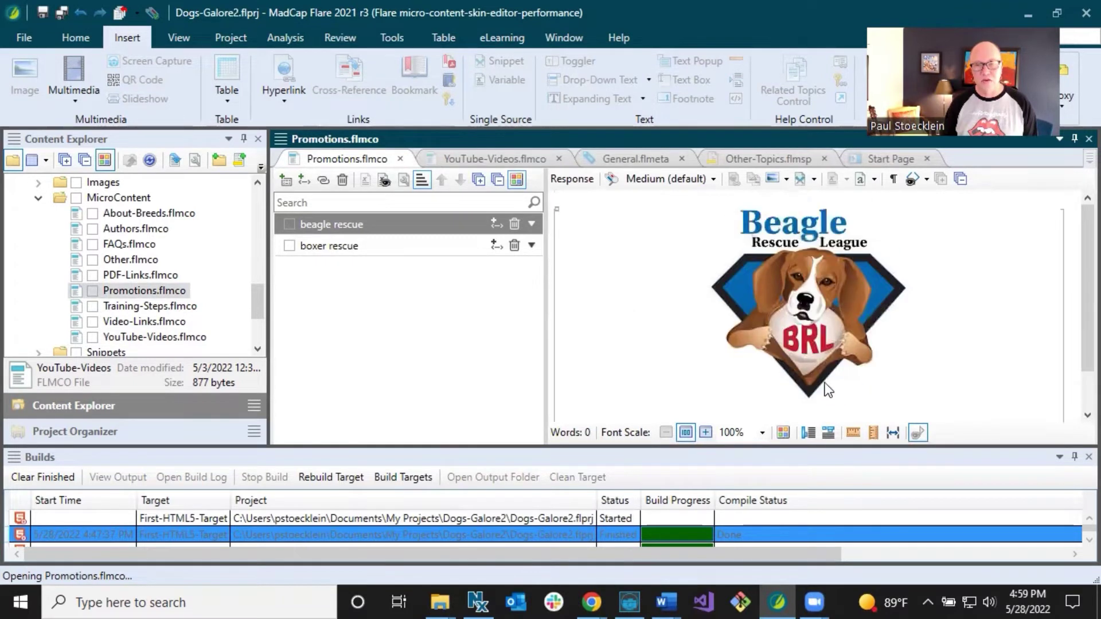
left_click(377, 247)
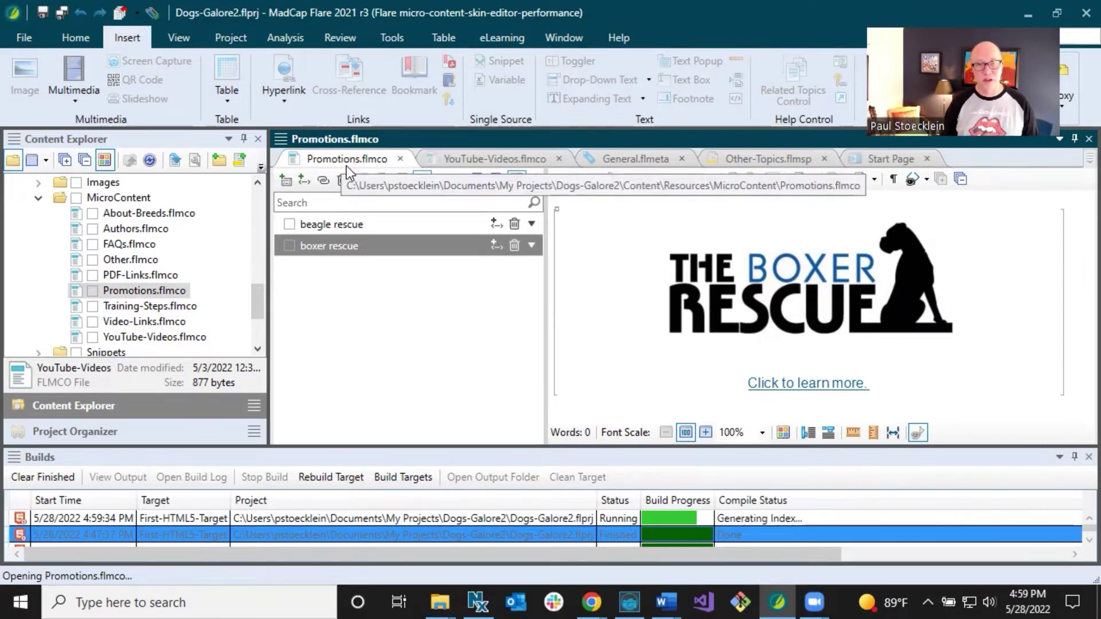
left_click(372, 225)
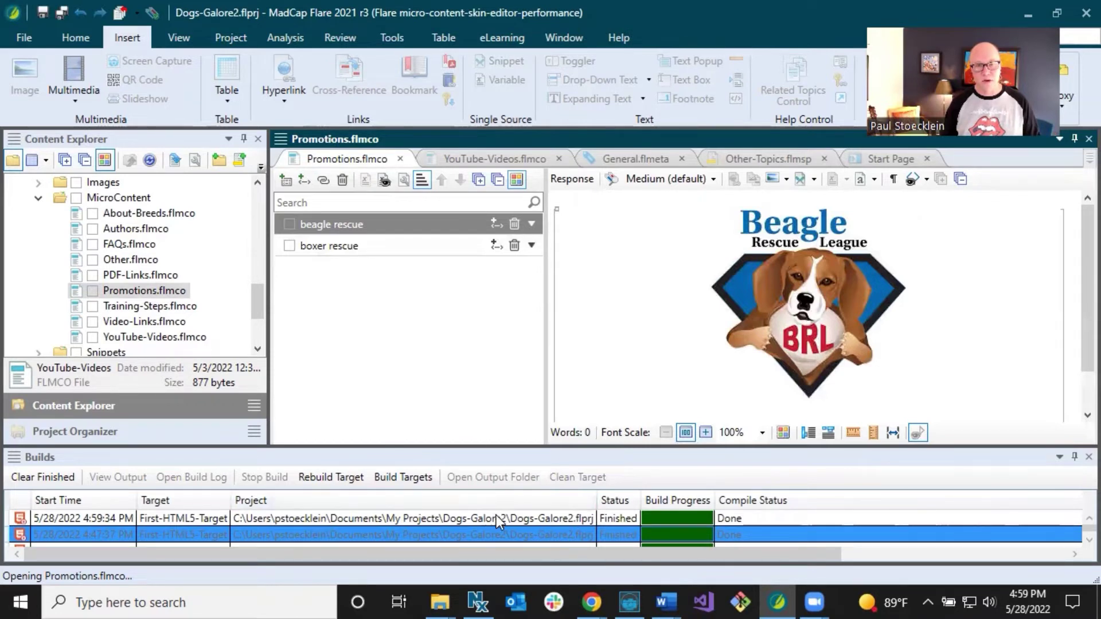
Open the build output in Chrome and view Getting Started, History of Dogs, Dog Breeds and Australian Shepherds.
double_click(438, 516)
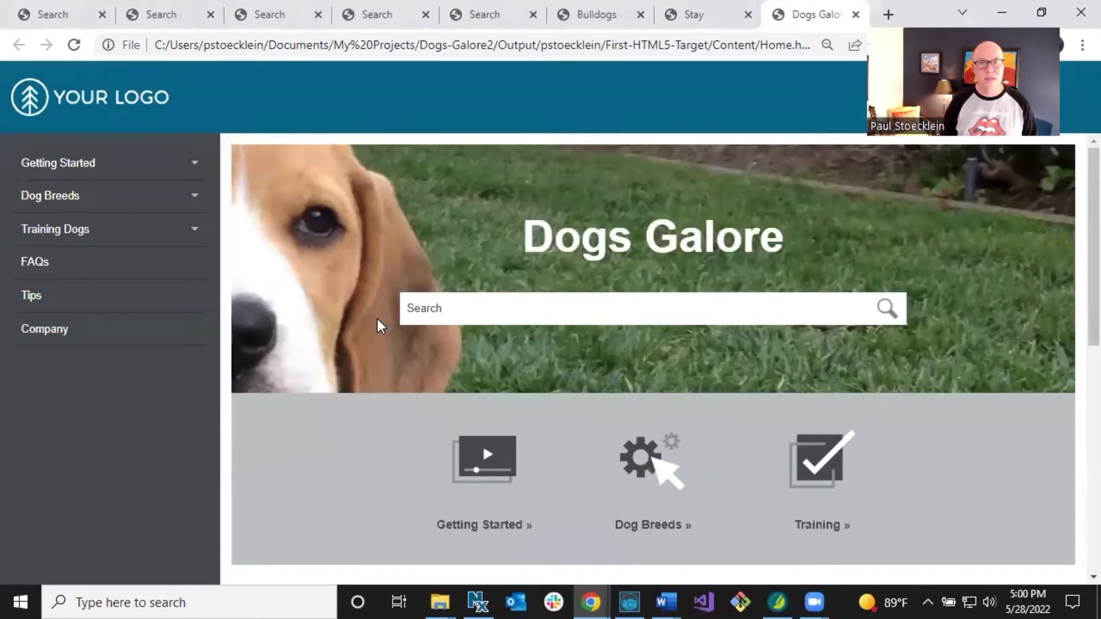
left_click(89, 167)
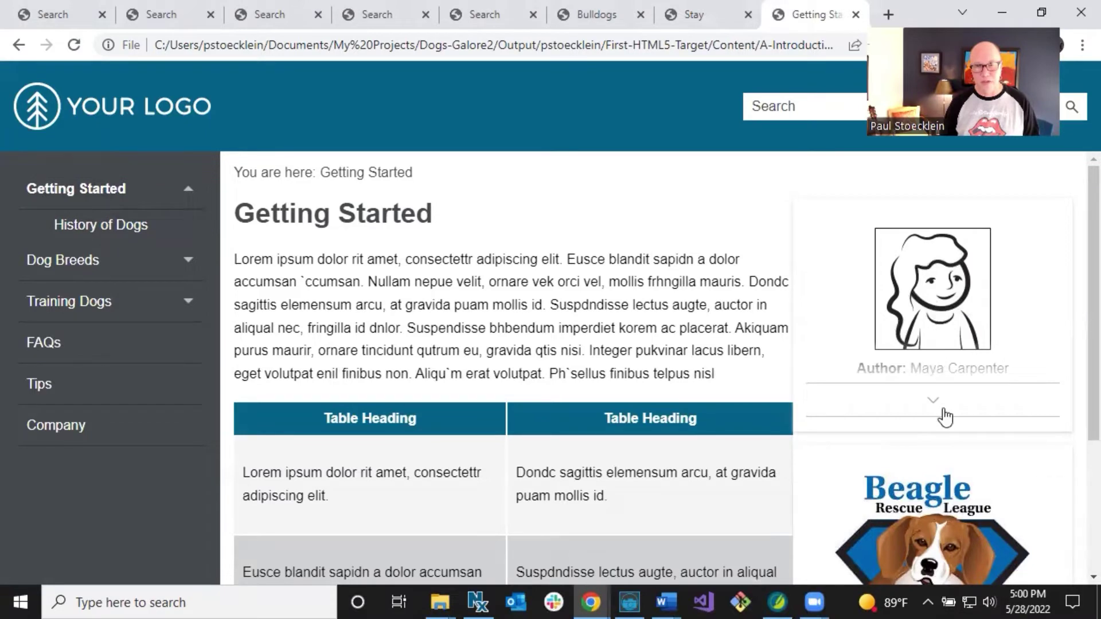
scroll(943, 417, "down", 3)
scroll(943, 372, "up", 3)
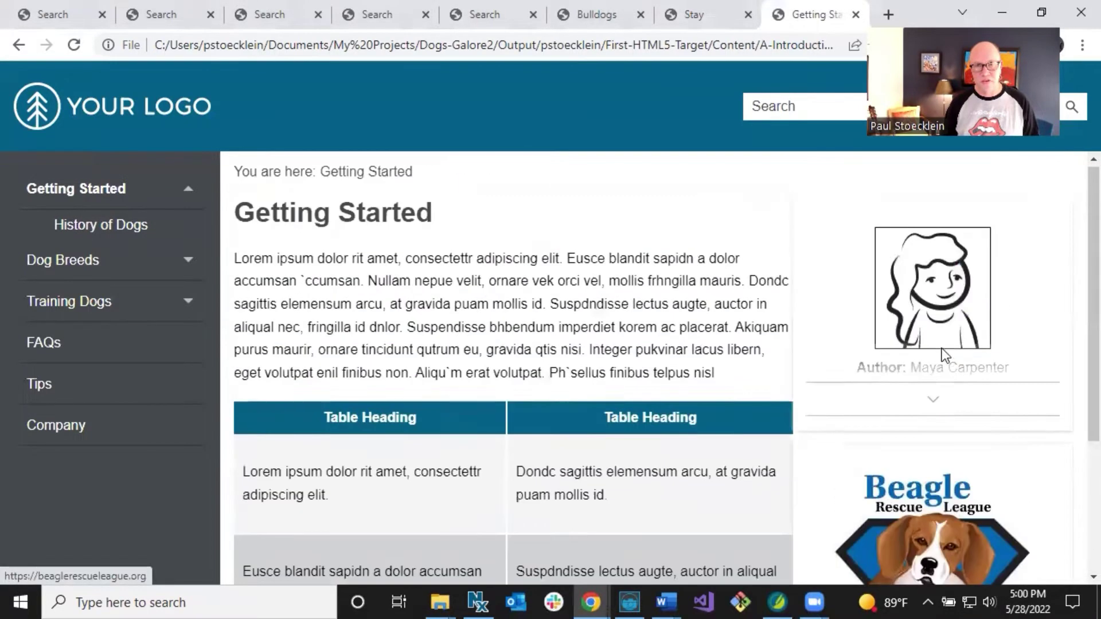
left_click(120, 233)
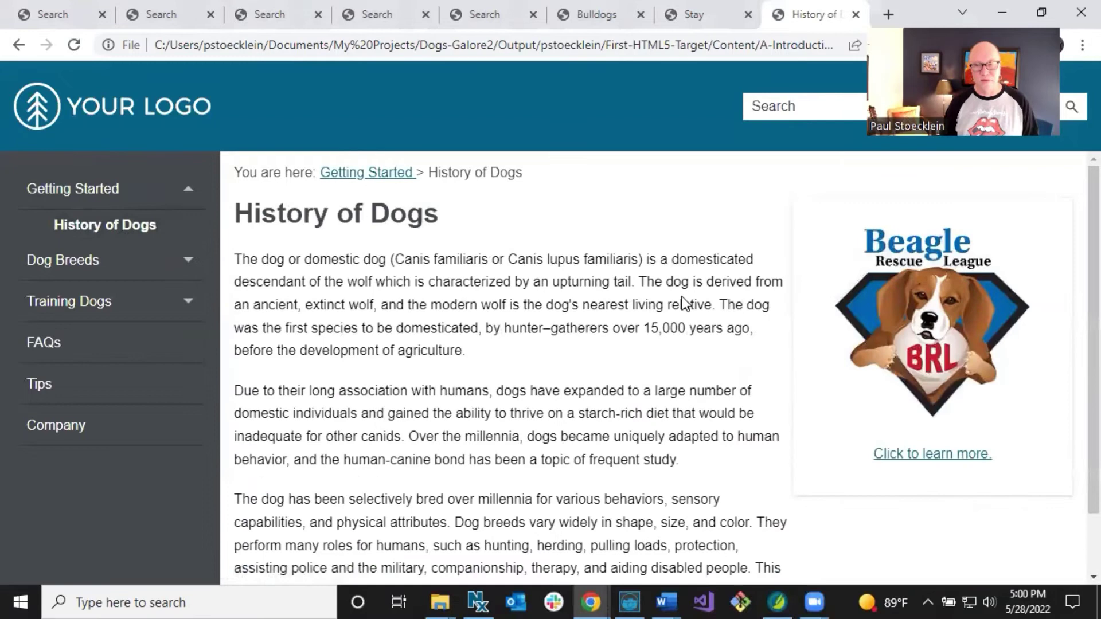
left_click(136, 273)
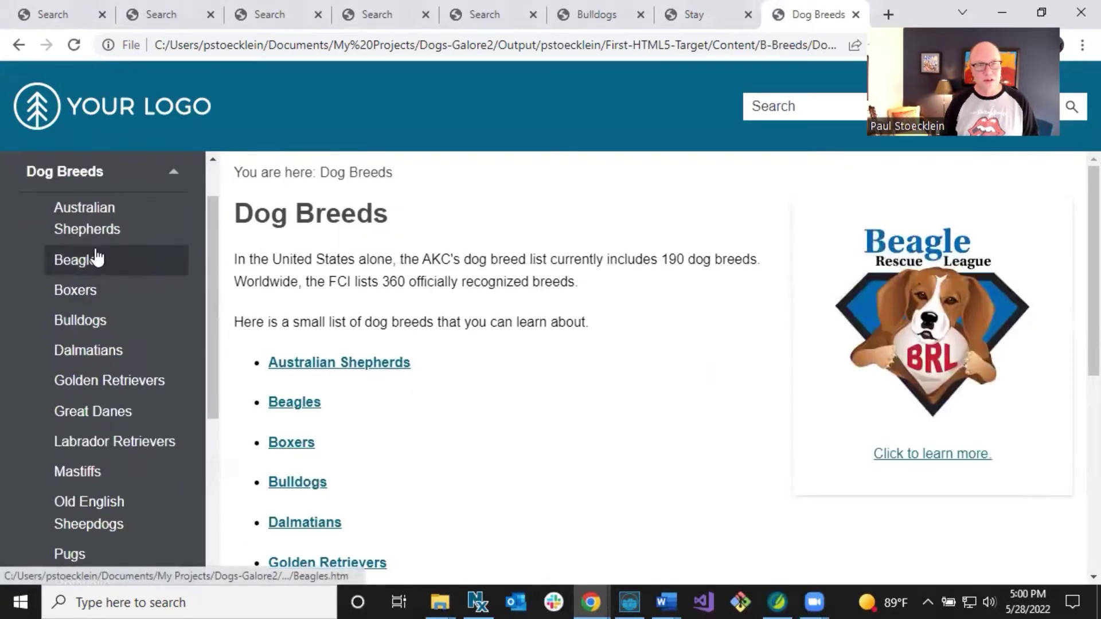
left_click(98, 230)
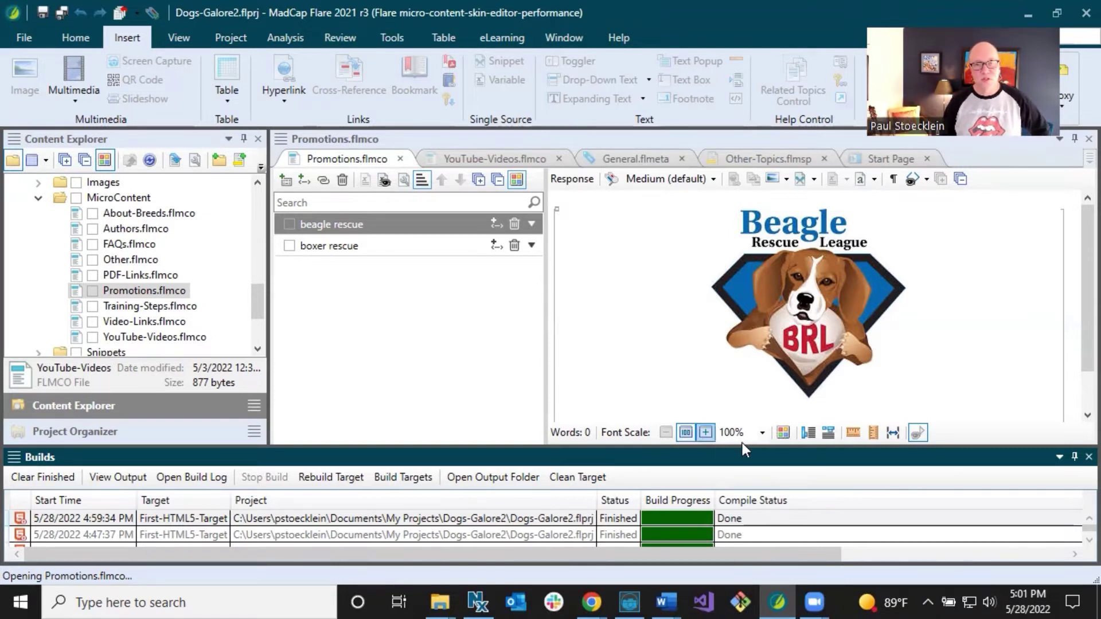
Open Promotions.flmeta to review Dog Rescue's beagle and boxer rescue values, then return to Promotions.flmco.
left_click(142, 431)
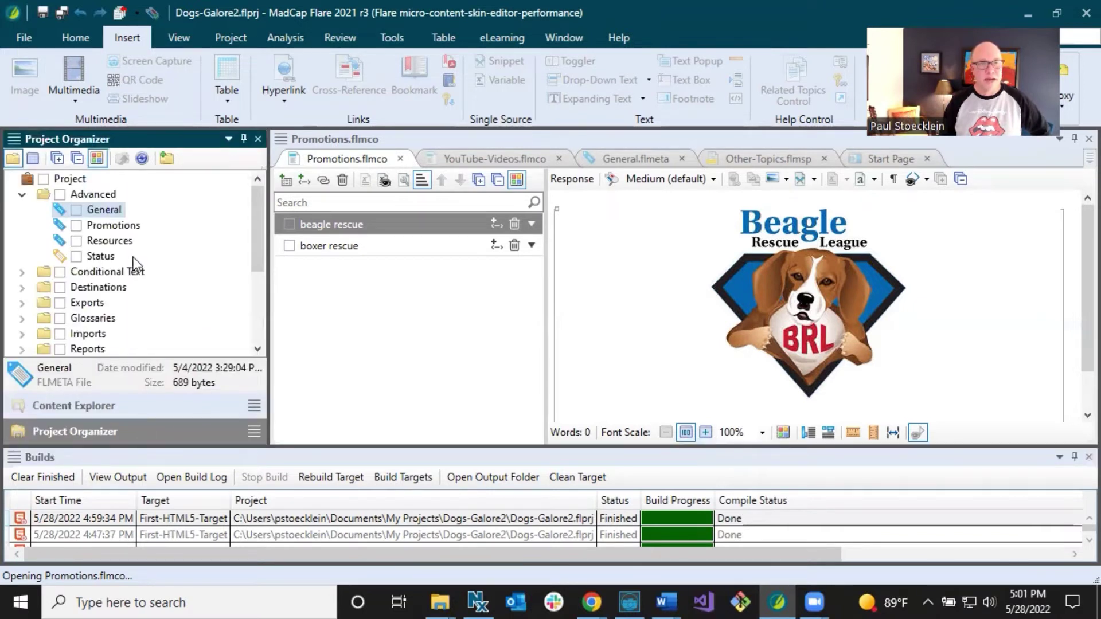
double_click(125, 226)
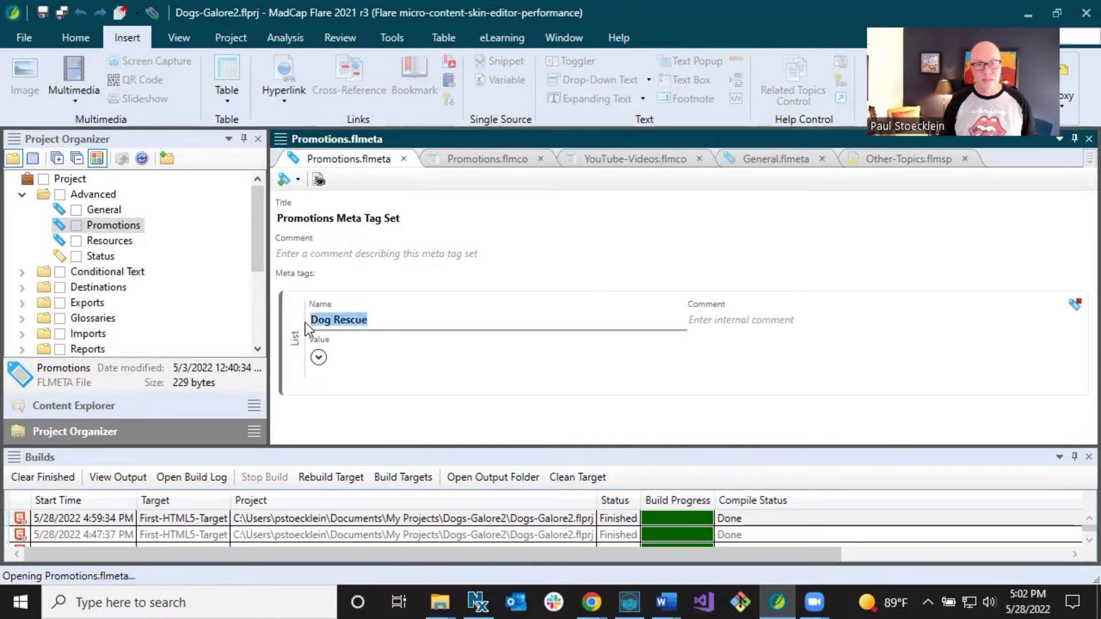
left_click(318, 357)
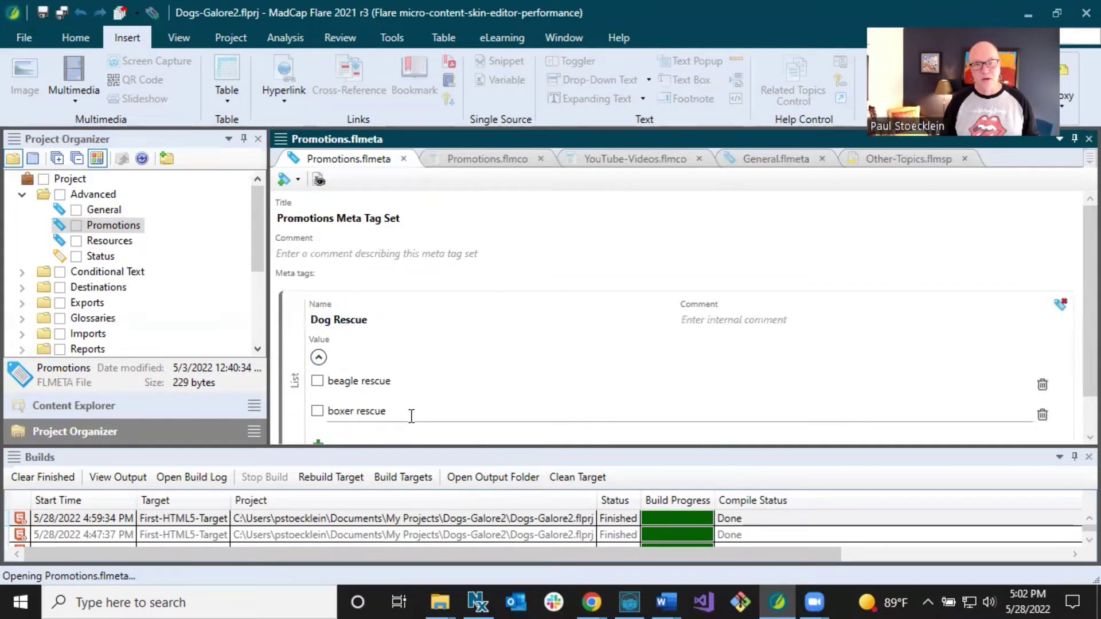
scroll(407, 415, "down", 1)
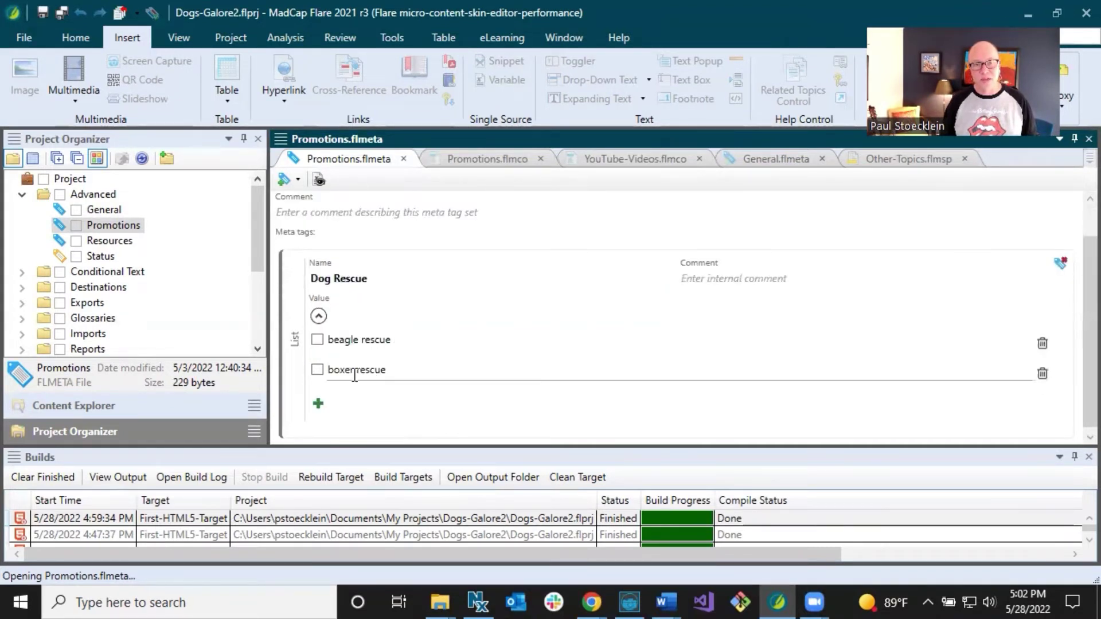
scroll(428, 374, "up", 1)
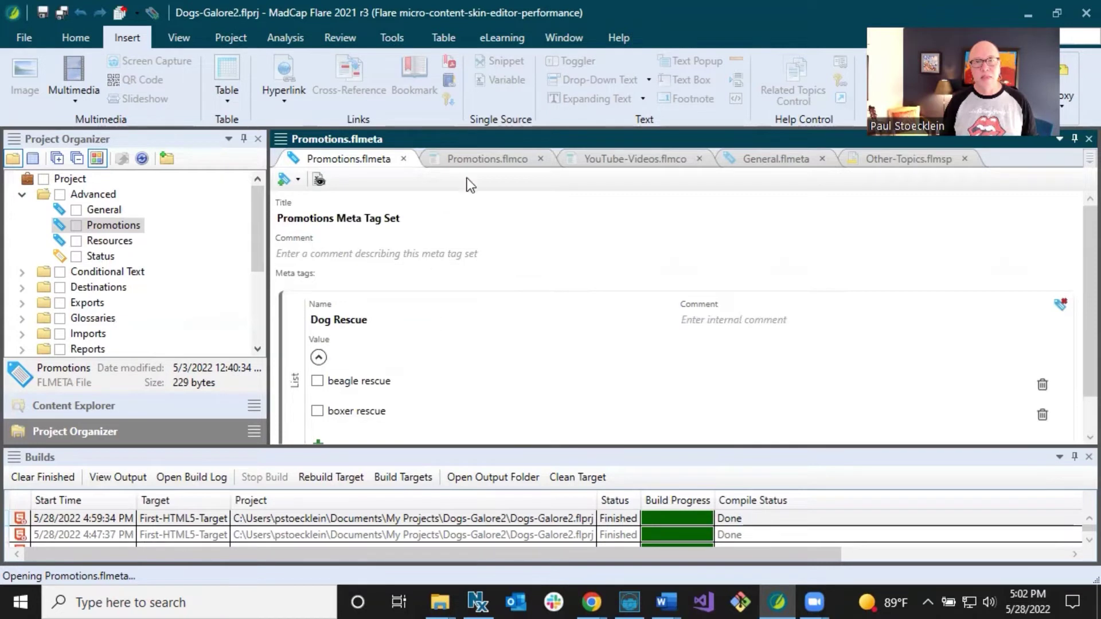
left_click(481, 157)
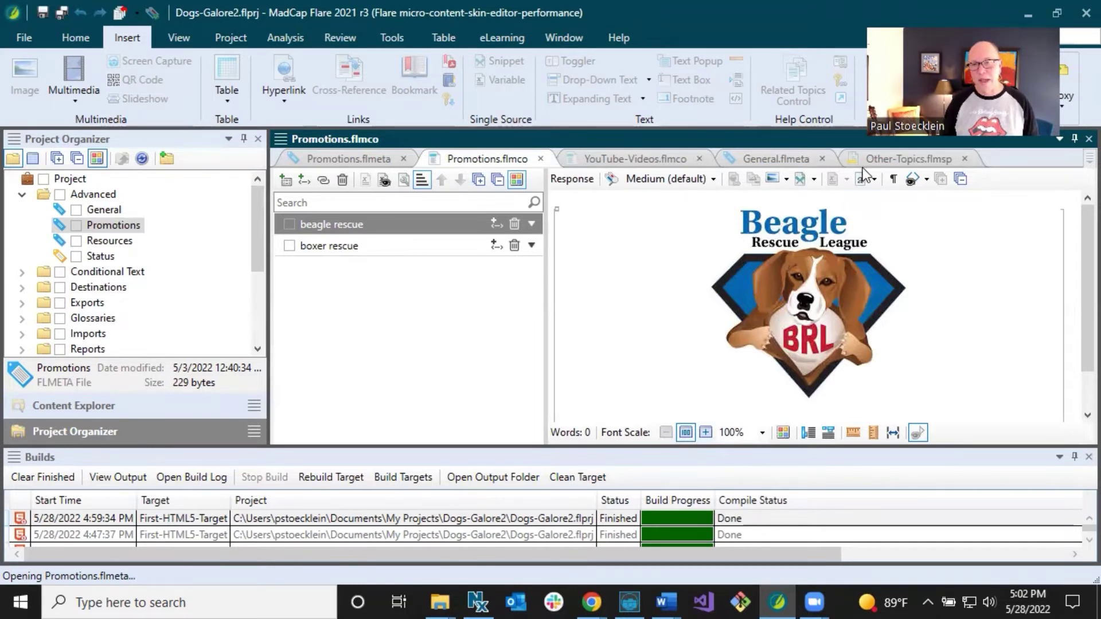
Edit the Other-Topics Promotion Proxy to include micro content by the Dog Rescue meta tag value.
left_click(879, 156)
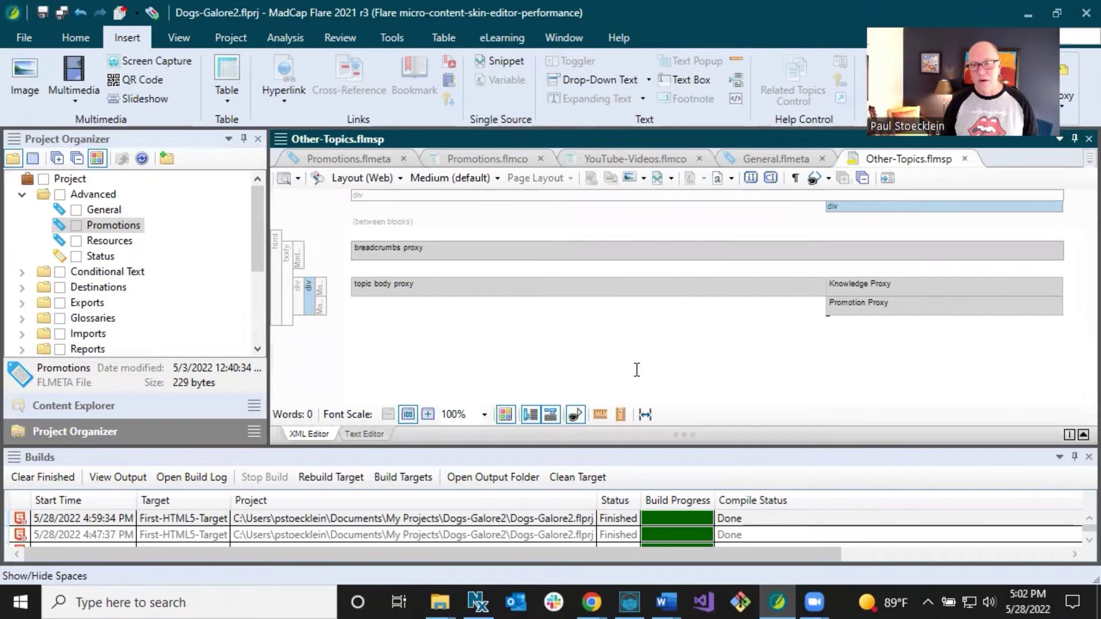
right_click(850, 303)
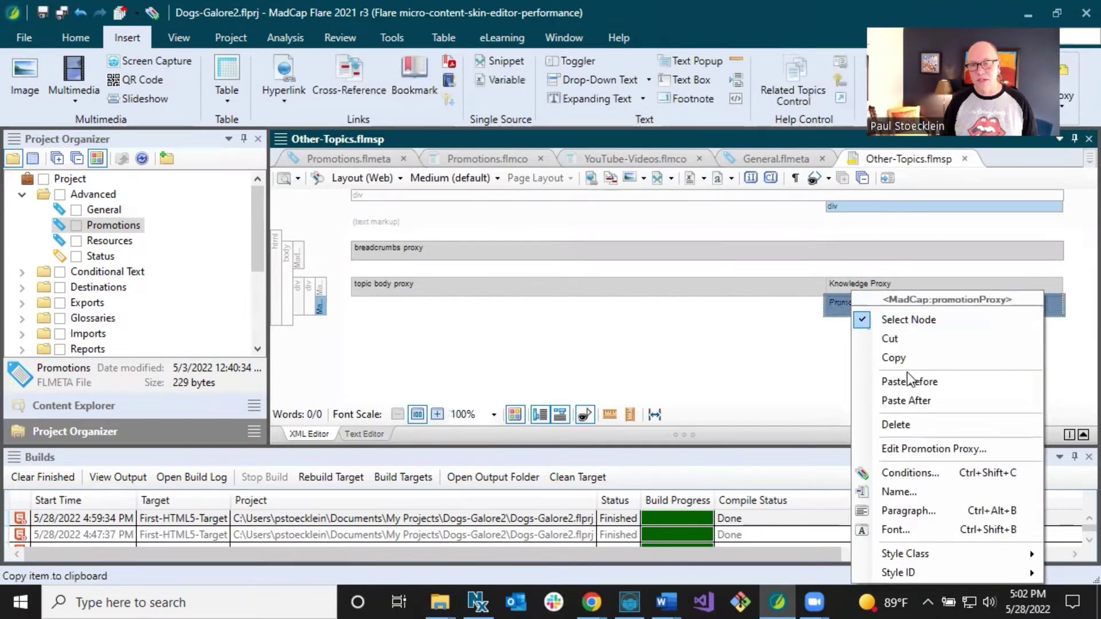
left_click(918, 449)
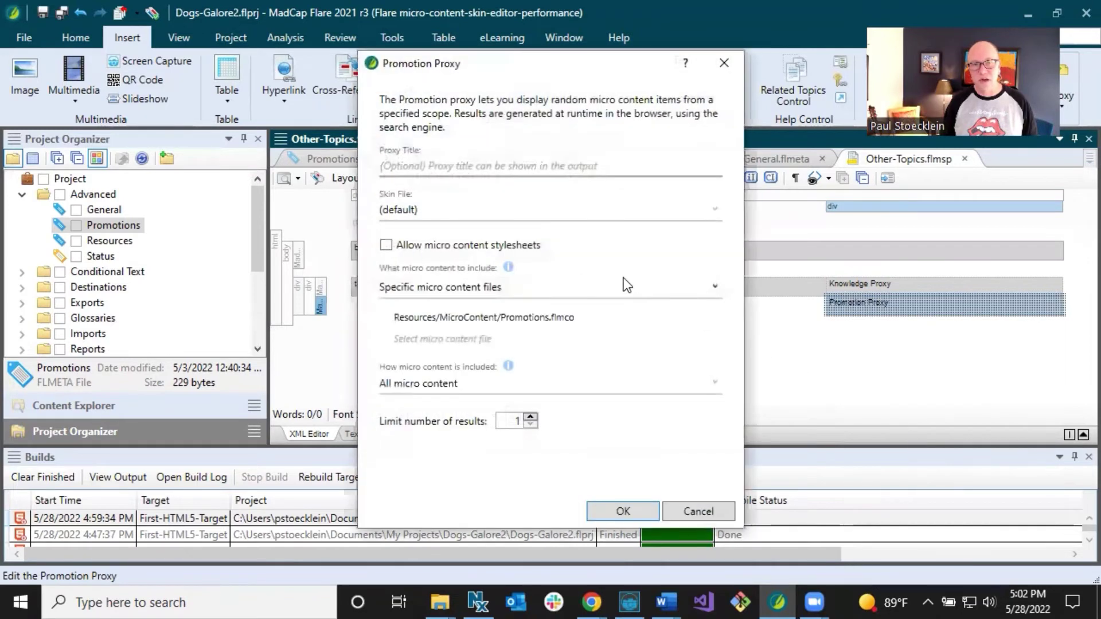
mouse_move(530, 322)
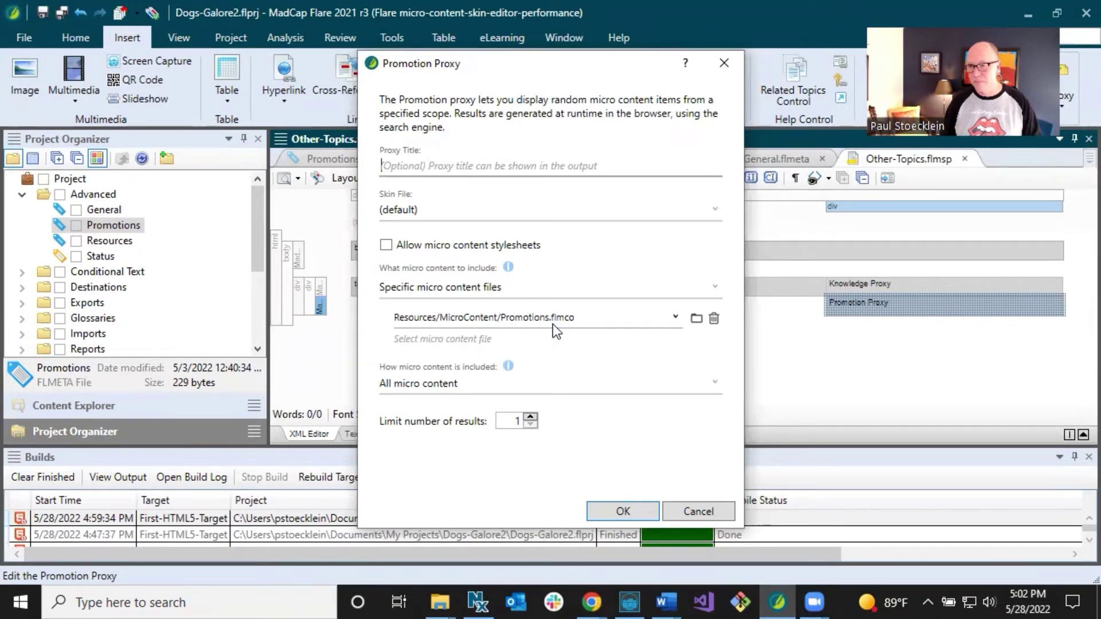
left_click(466, 383)
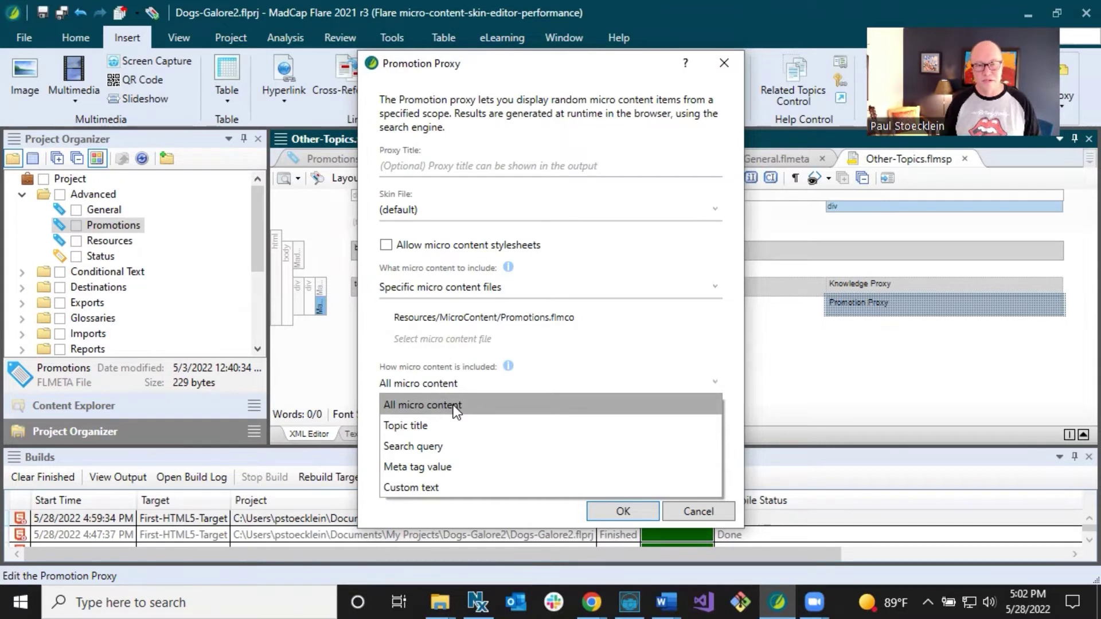
left_click(439, 468)
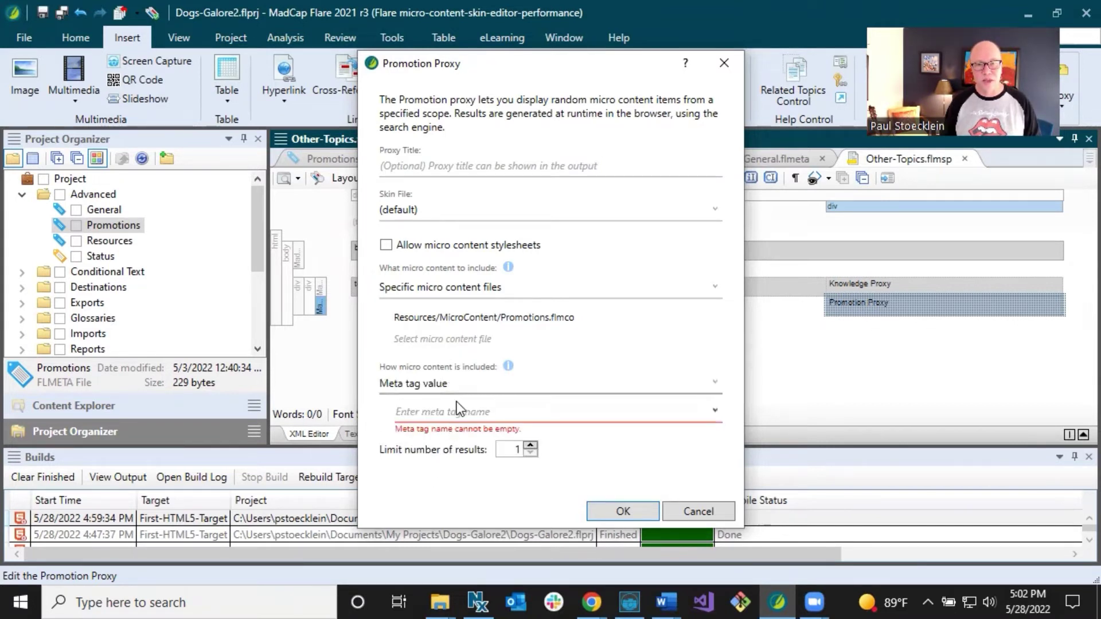
left_click(715, 411)
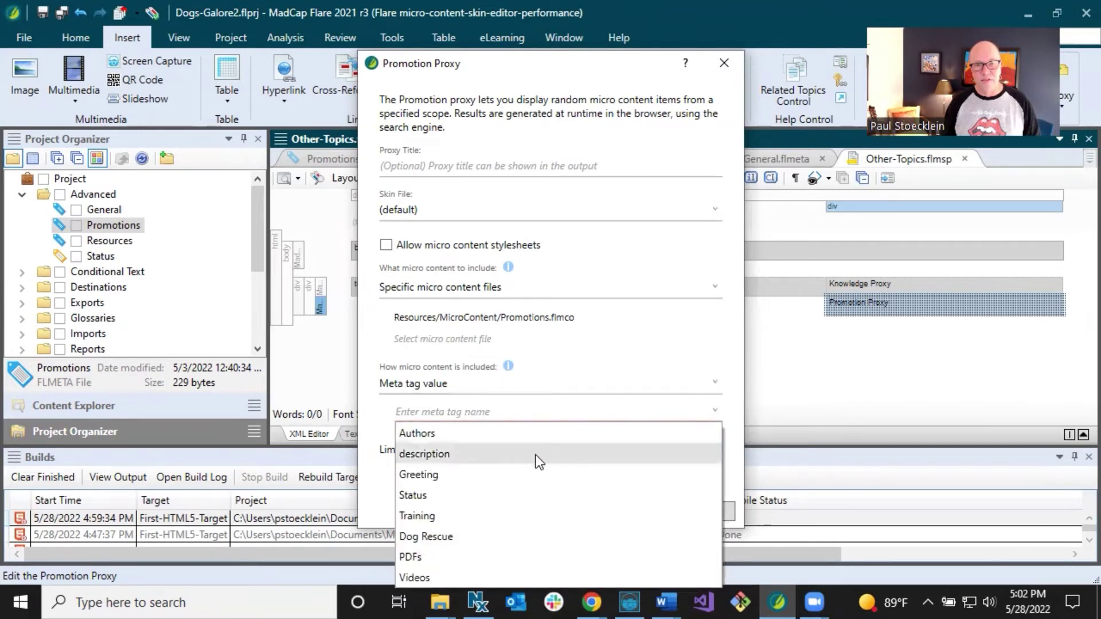
left_click(442, 536)
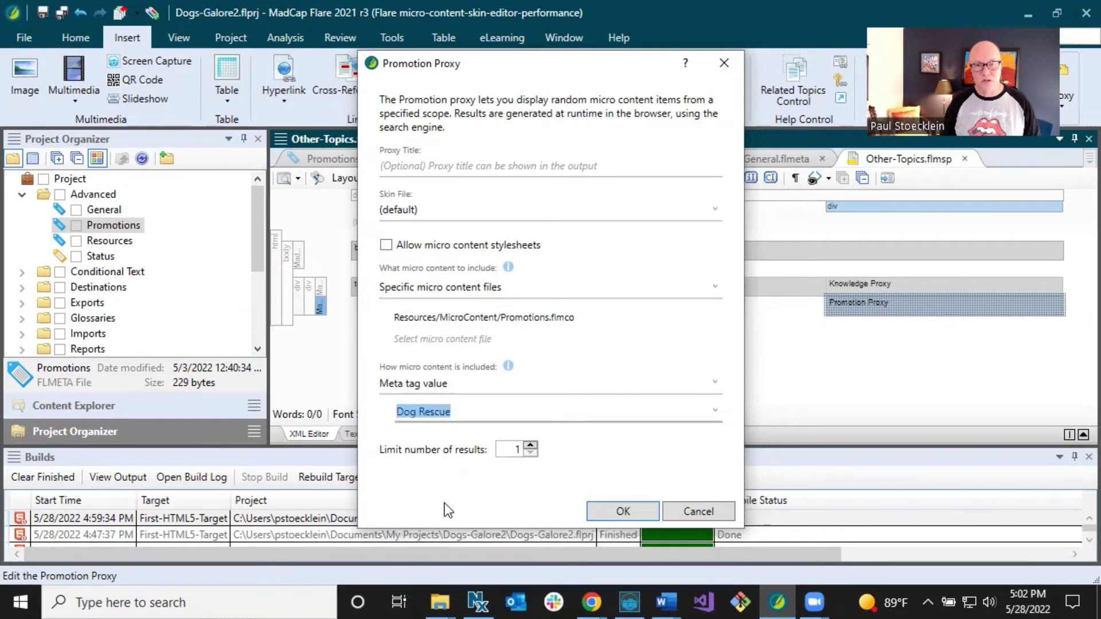
left_click(427, 446)
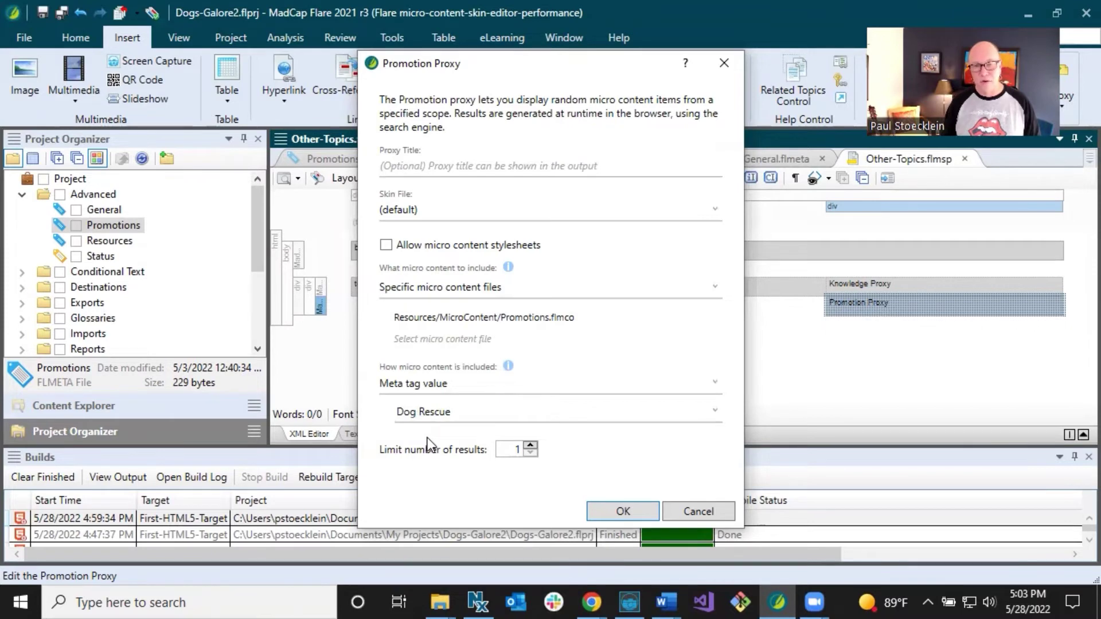
left_click(627, 509)
Save Other-Topics.flmsp and tag Beagles.htm with the beagle rescue Dog Rescue value.
left_click(64, 12)
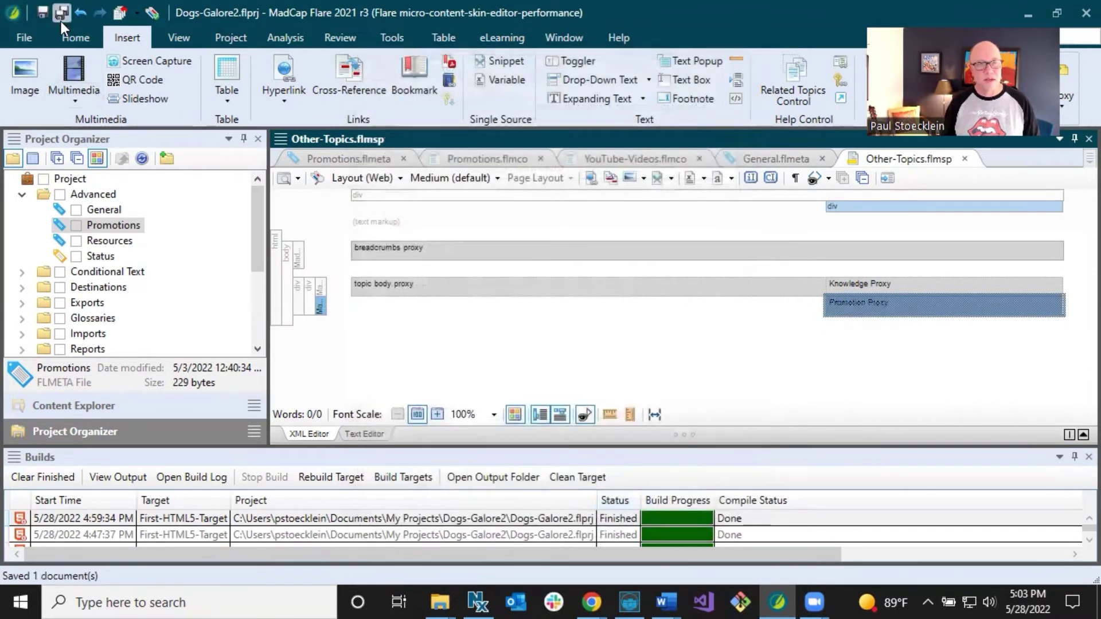
left_click(132, 401)
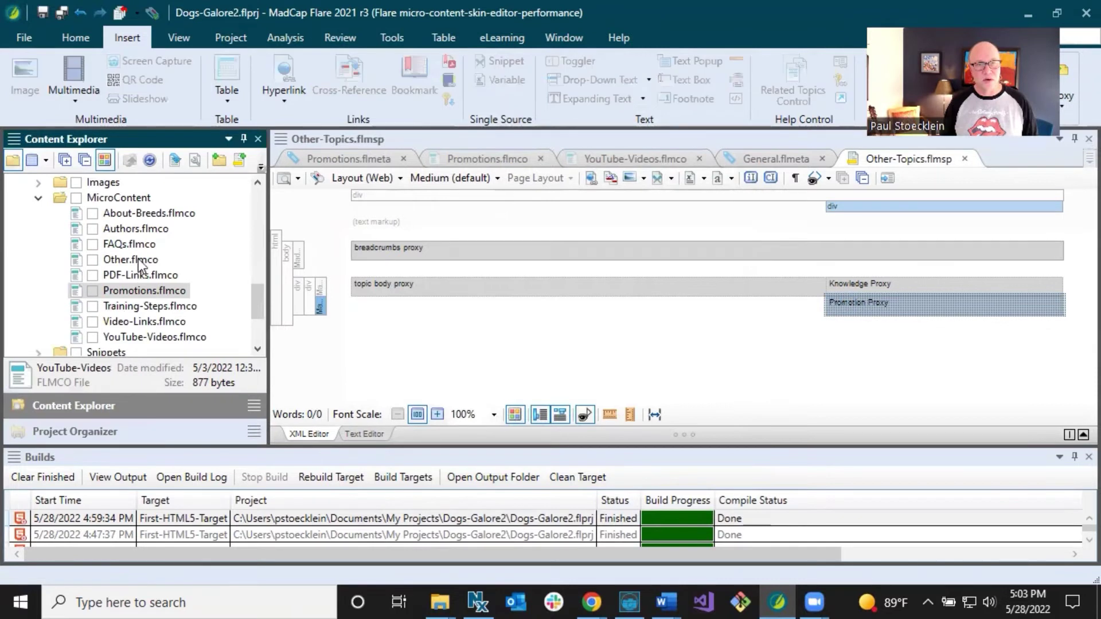
scroll(176, 236, "up", 12)
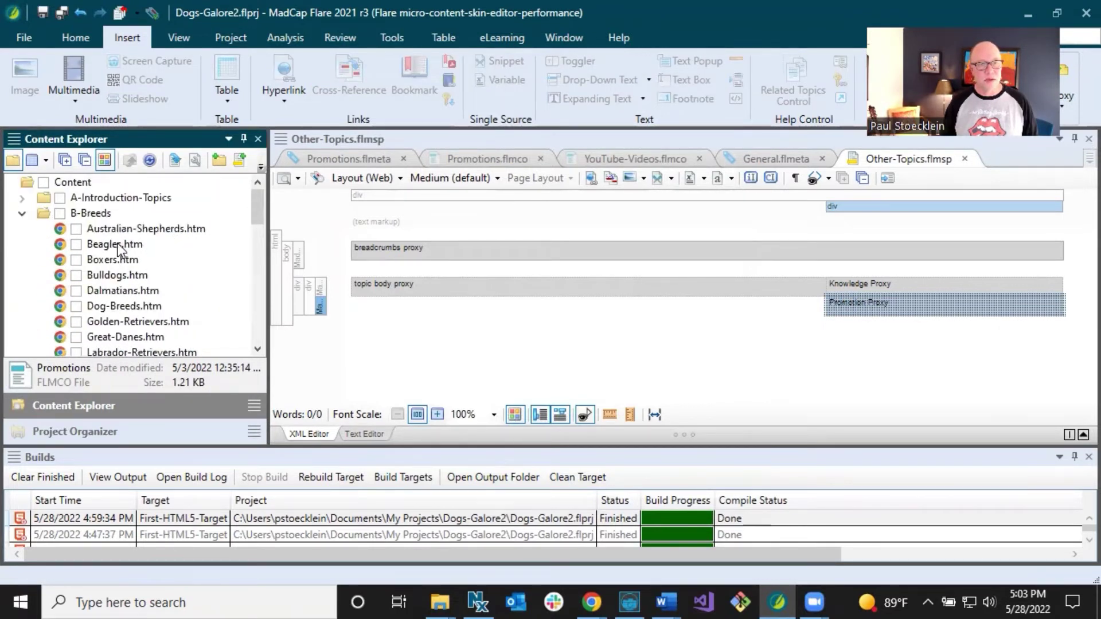
right_click(118, 244)
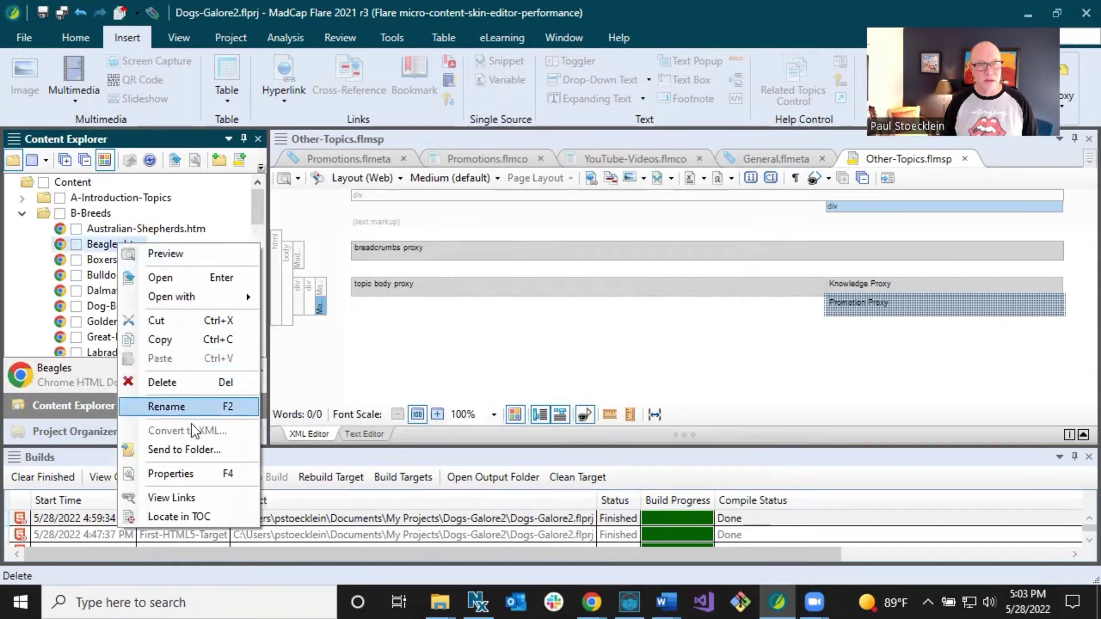
left_click(194, 472)
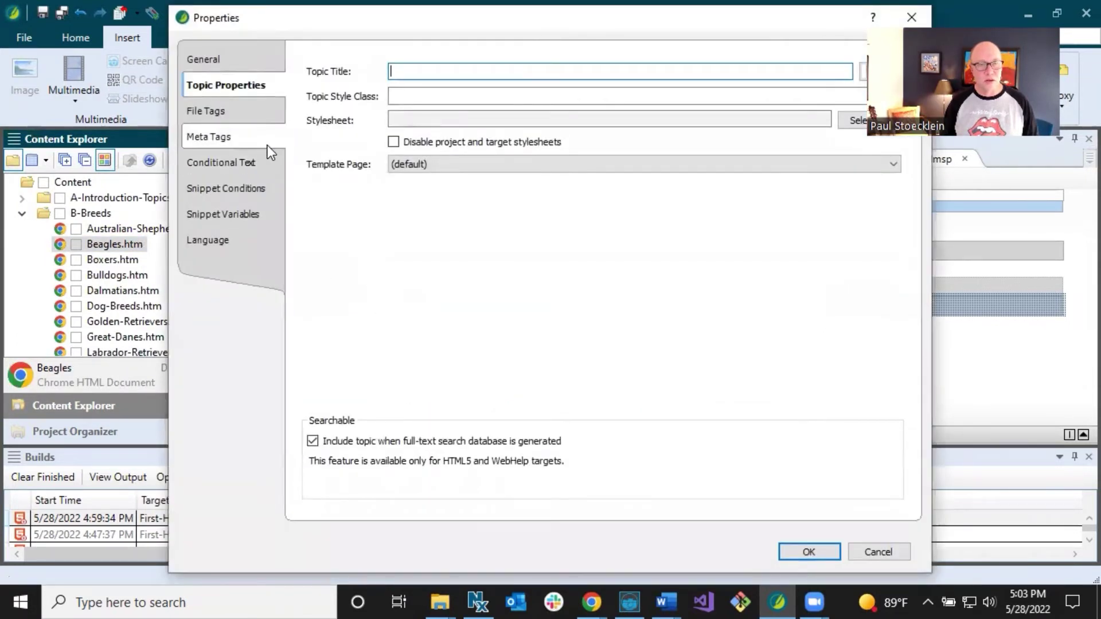
left_click(267, 146)
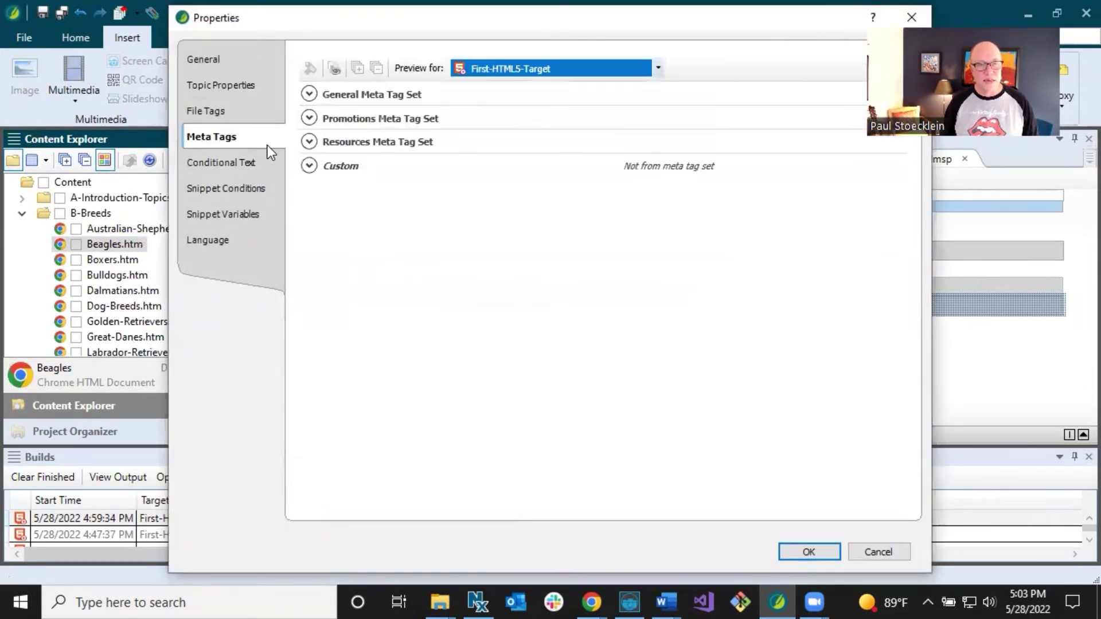
left_click(309, 118)
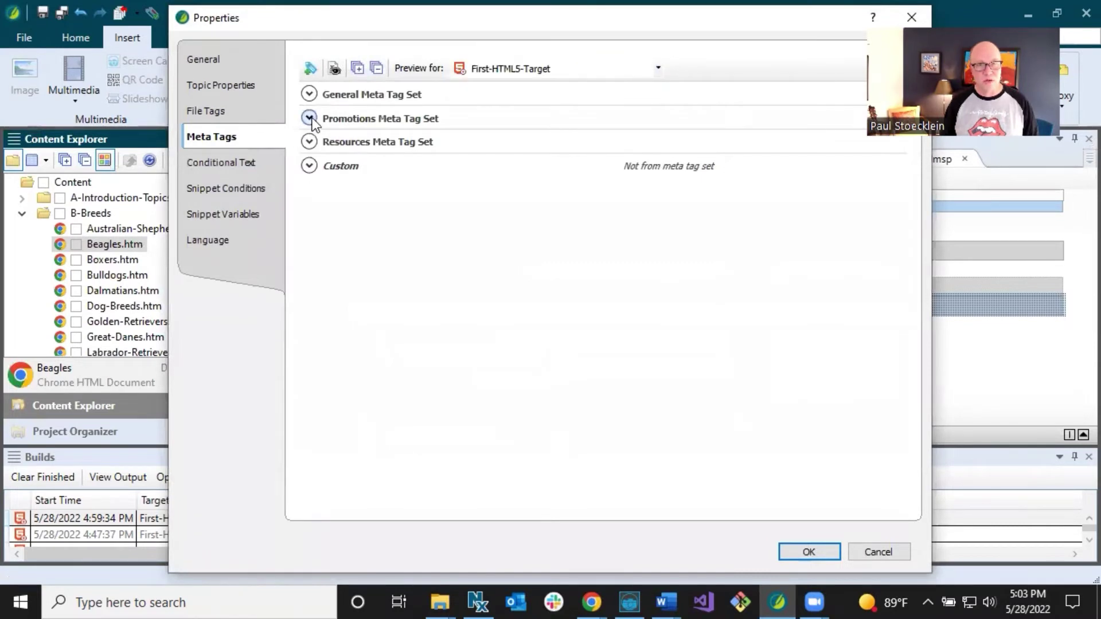
left_click(346, 212)
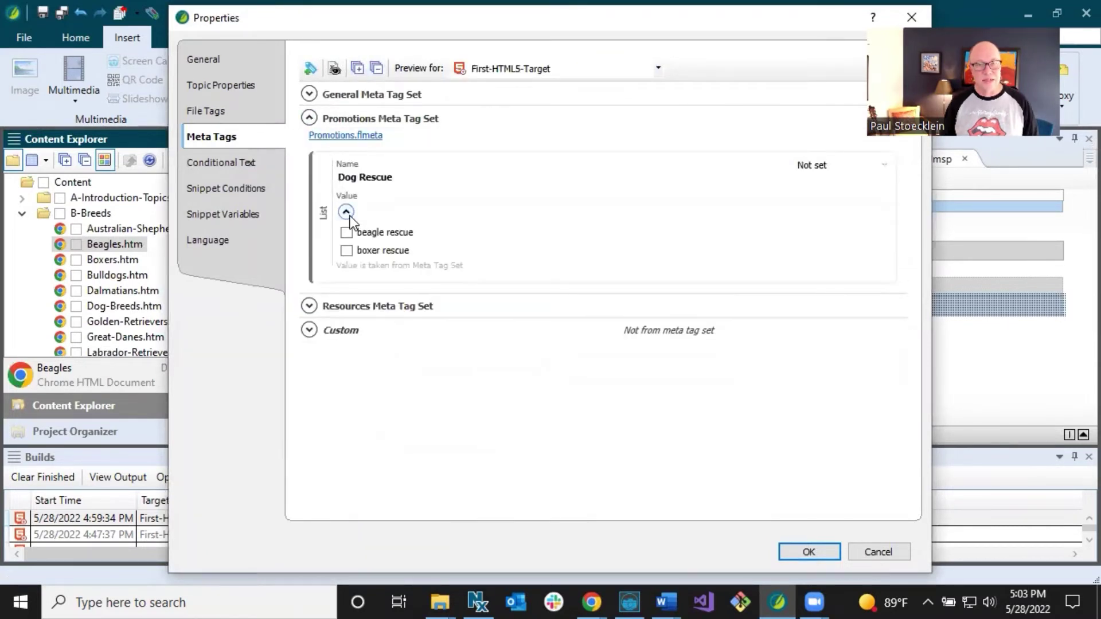
left_click(347, 233)
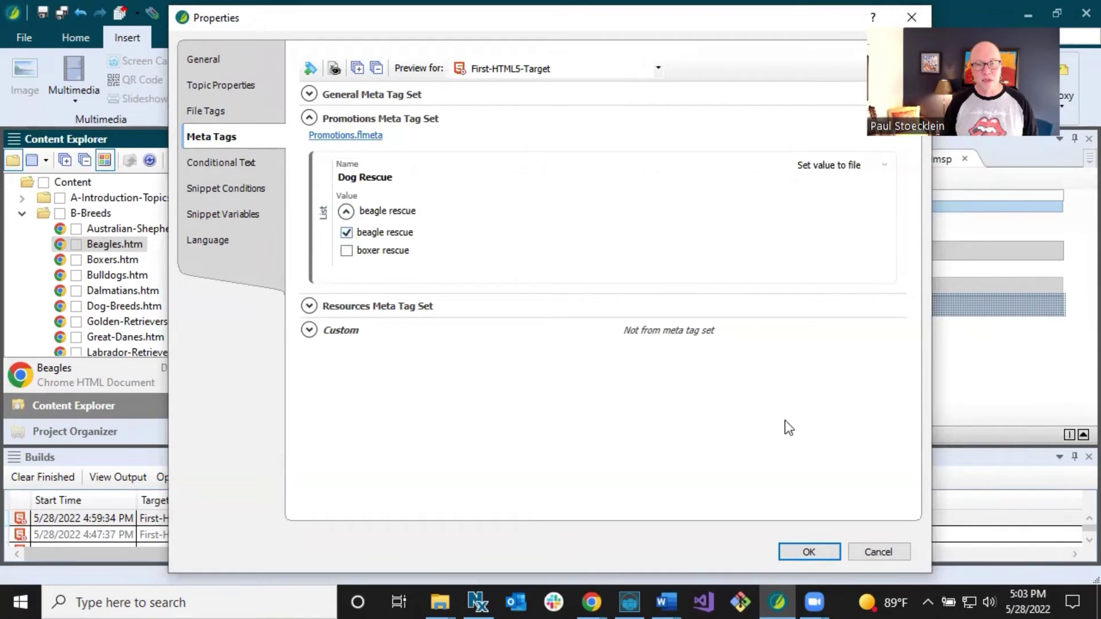
left_click(823, 549)
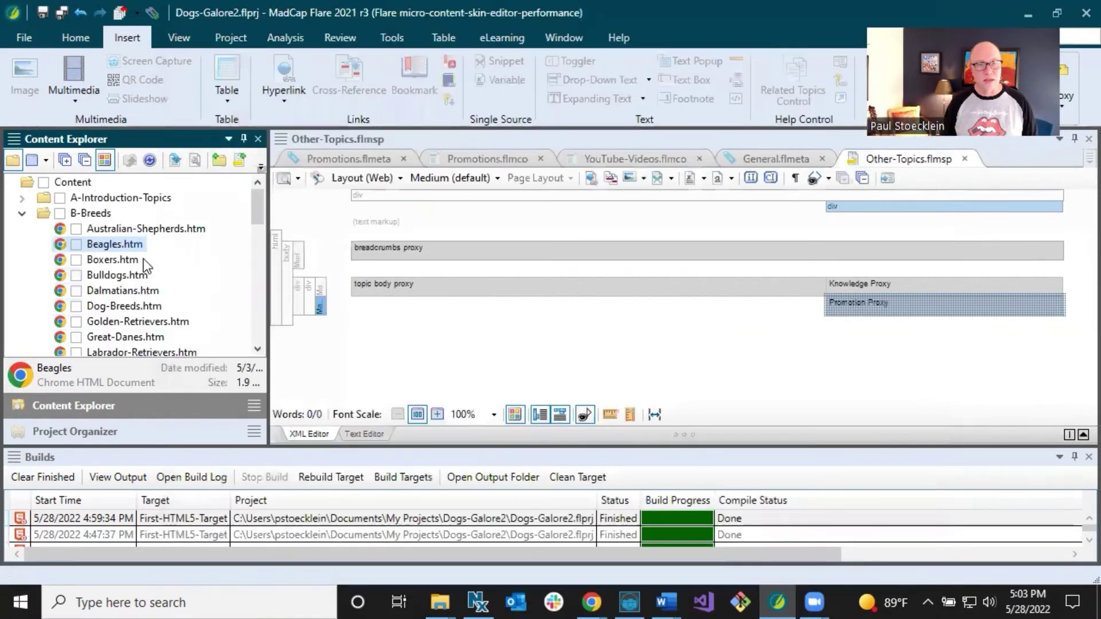
Tag Boxers.htm with the boxer rescue Dog Rescue value.
right_click(131, 263)
left_click(184, 486)
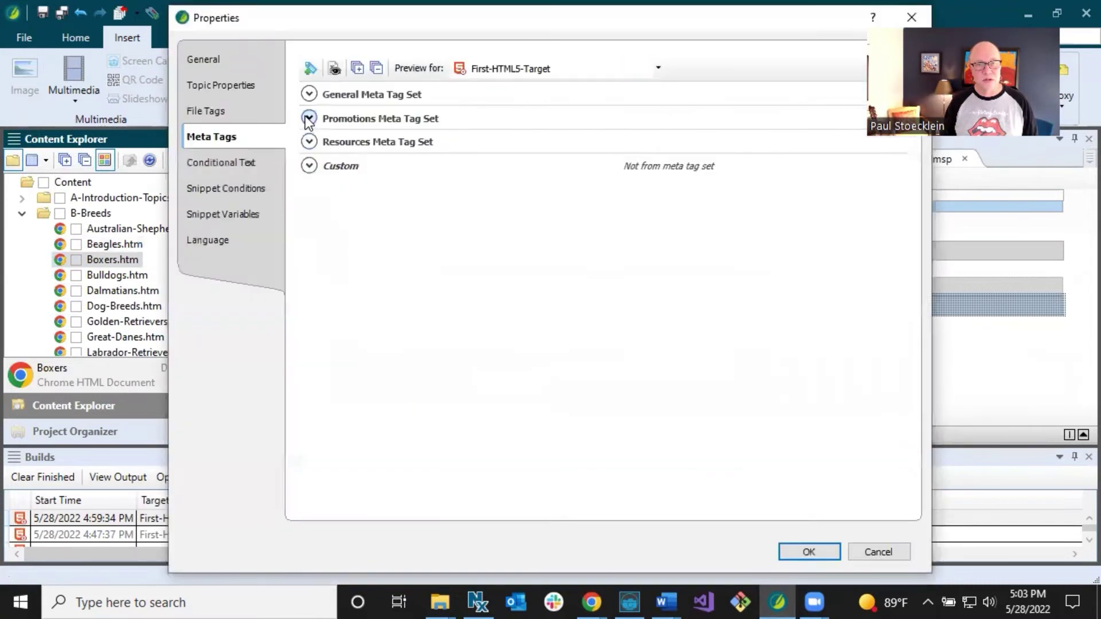
left_click(309, 119)
left_click(346, 212)
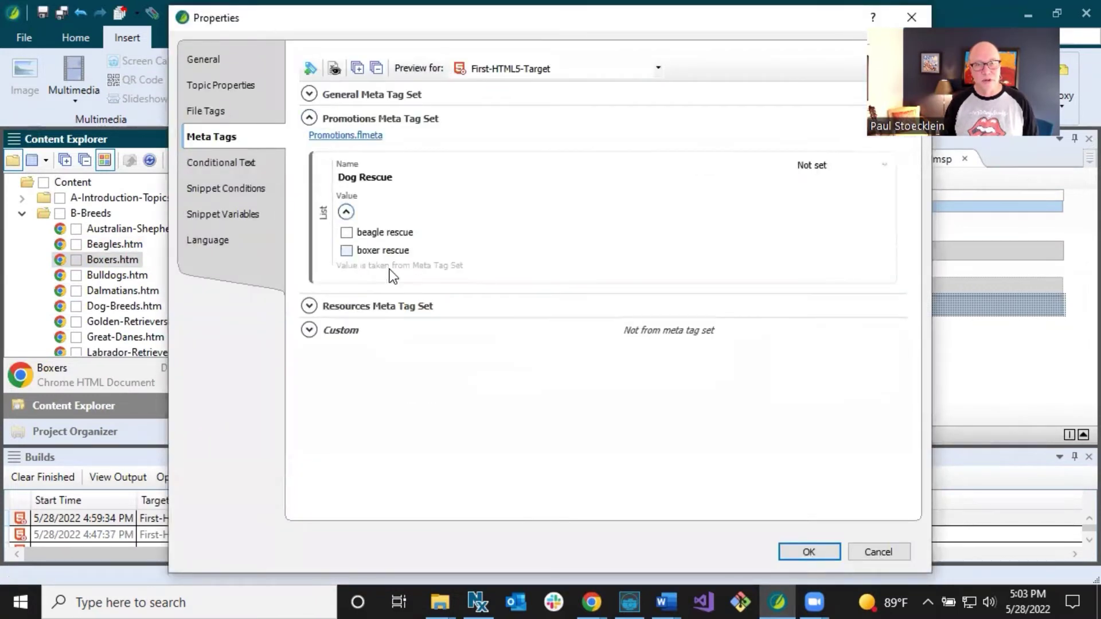
left_click(383, 251)
left_click(808, 550)
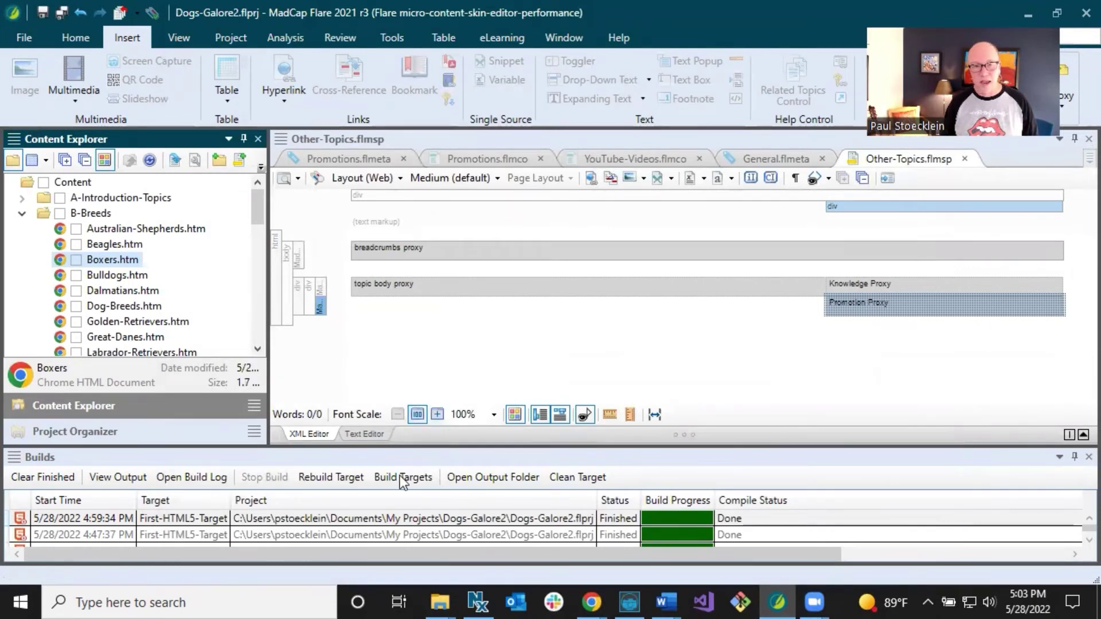
Rebuild the First-HTML5-Target of Dogs-Galore2 from the Builds window.
left_click(331, 477)
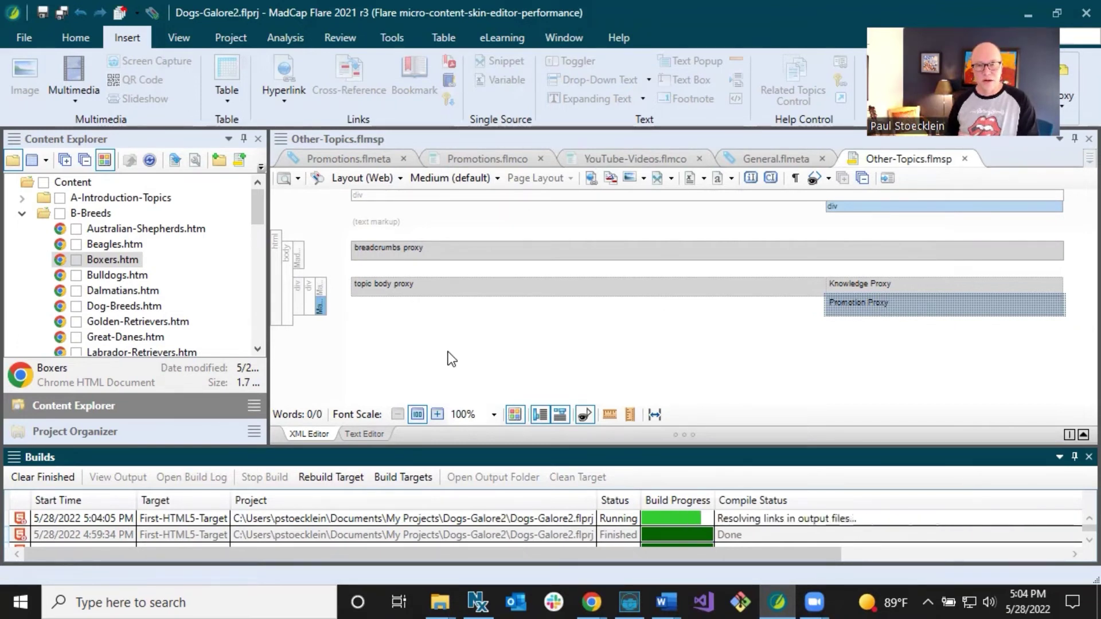
Open the latest Dogs Galore build output in Chrome and expand Dog Breeds.
left_click(449, 517)
double_click(448, 517)
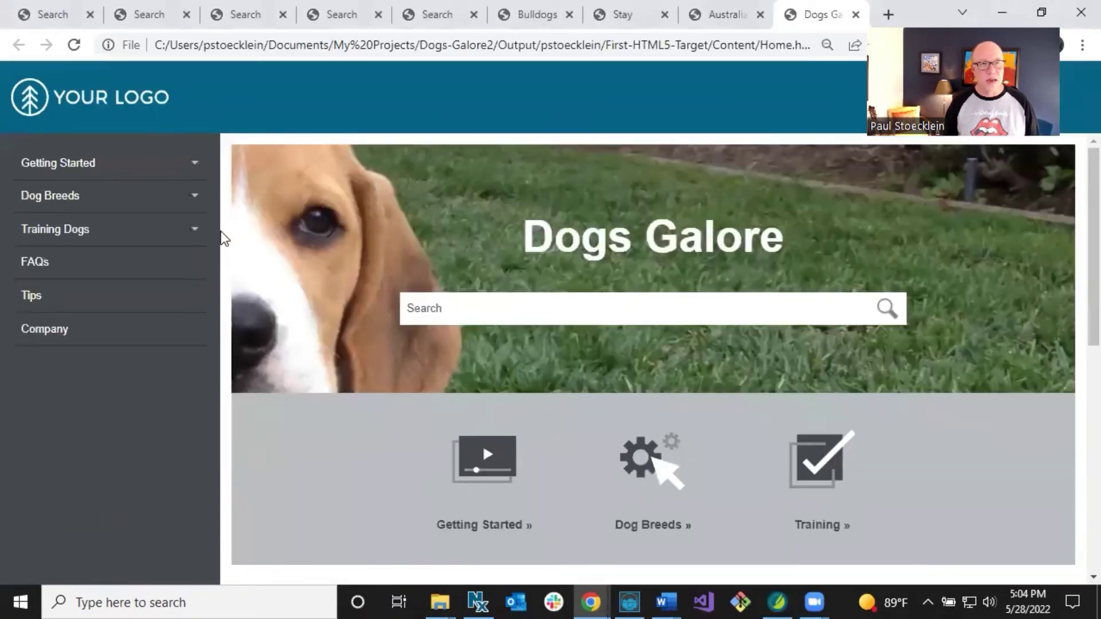
left_click(195, 198)
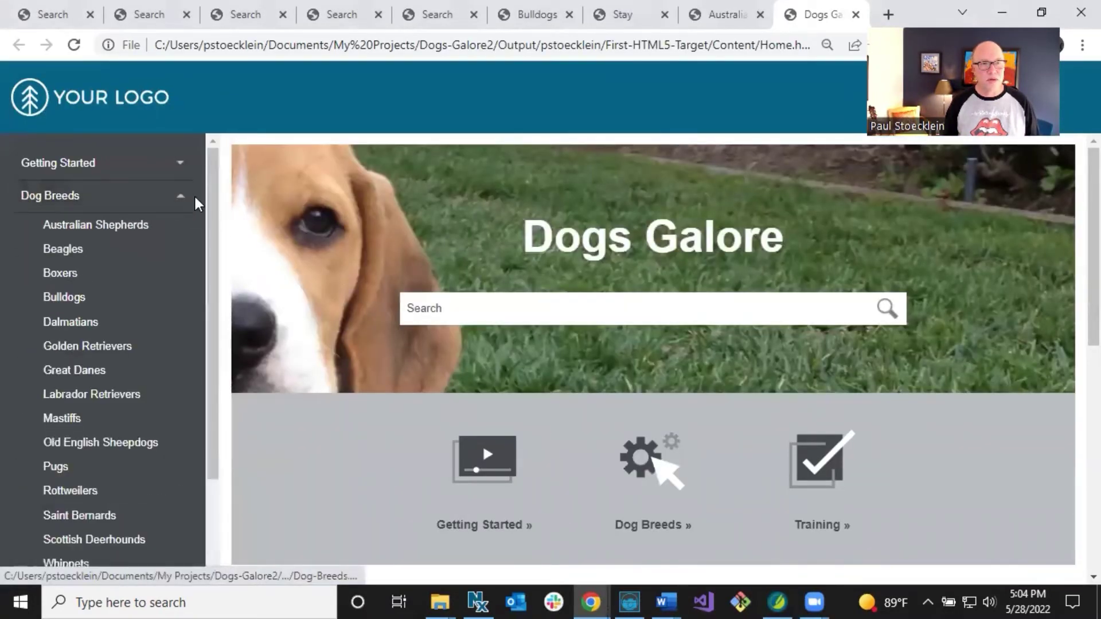
Browse the breed topics, confirming Beagles shows Beagle Rescue League and Boxers shows Boxer Rescue.
left_click(135, 230)
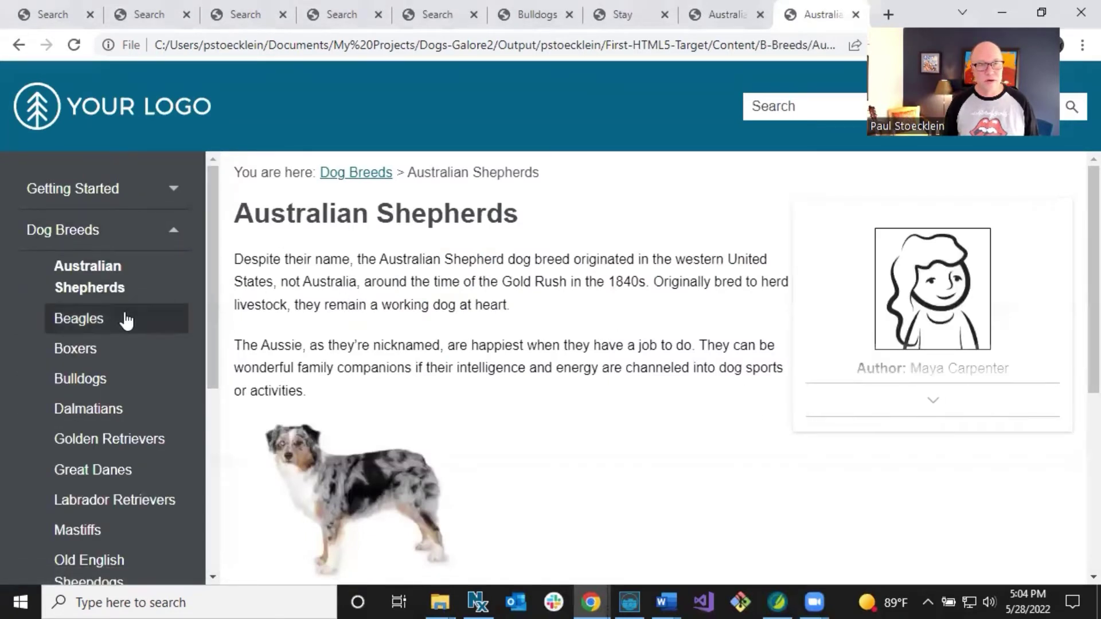
left_click(101, 318)
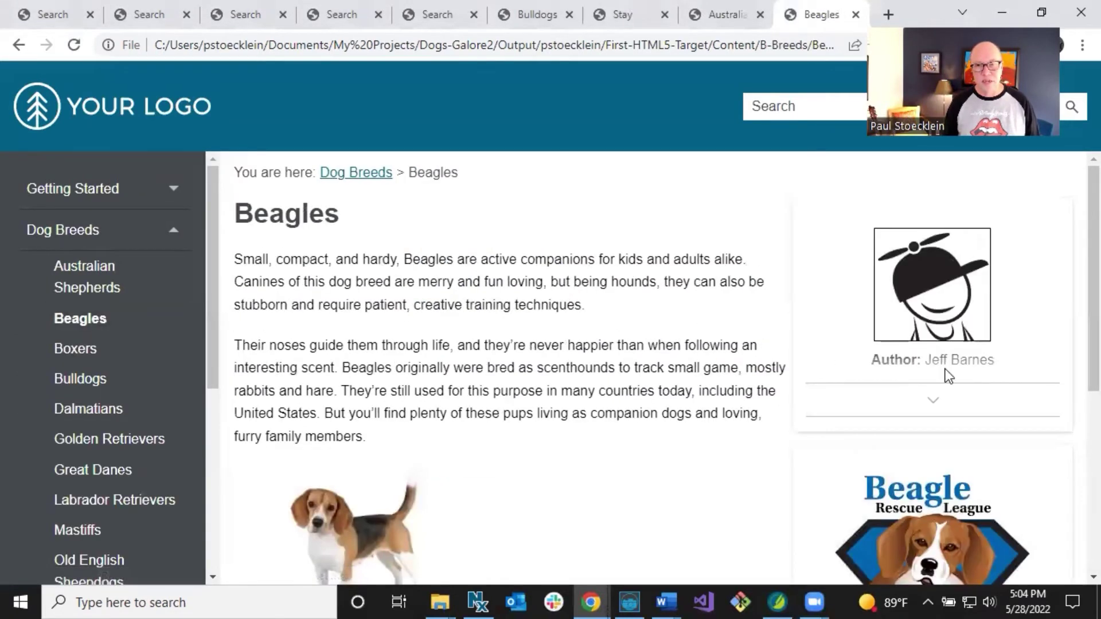
left_click(75, 353)
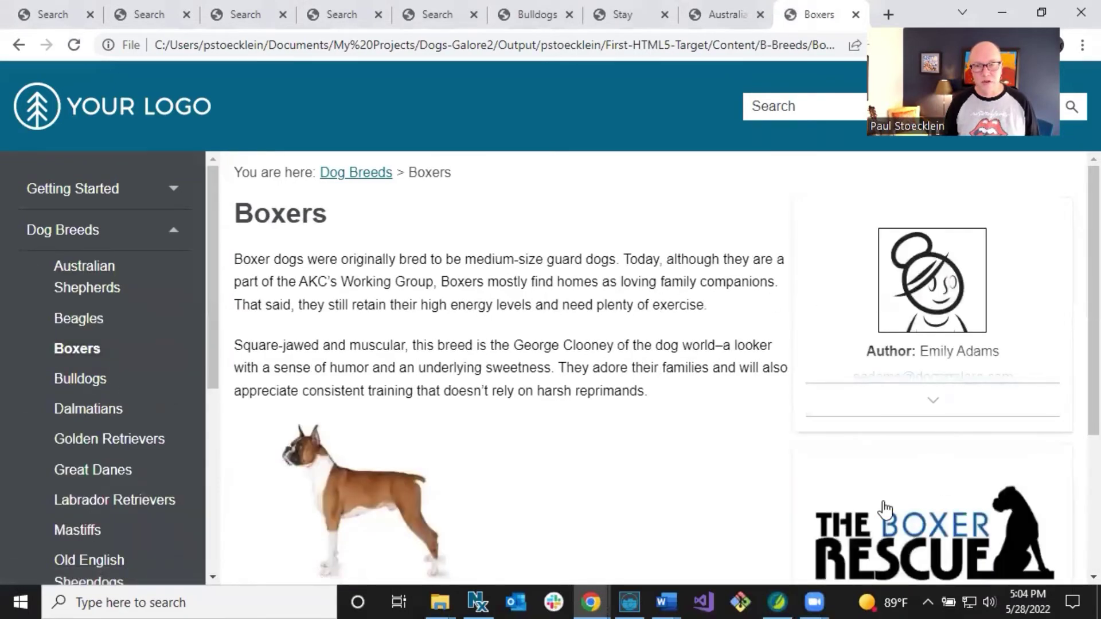
left_click(117, 385)
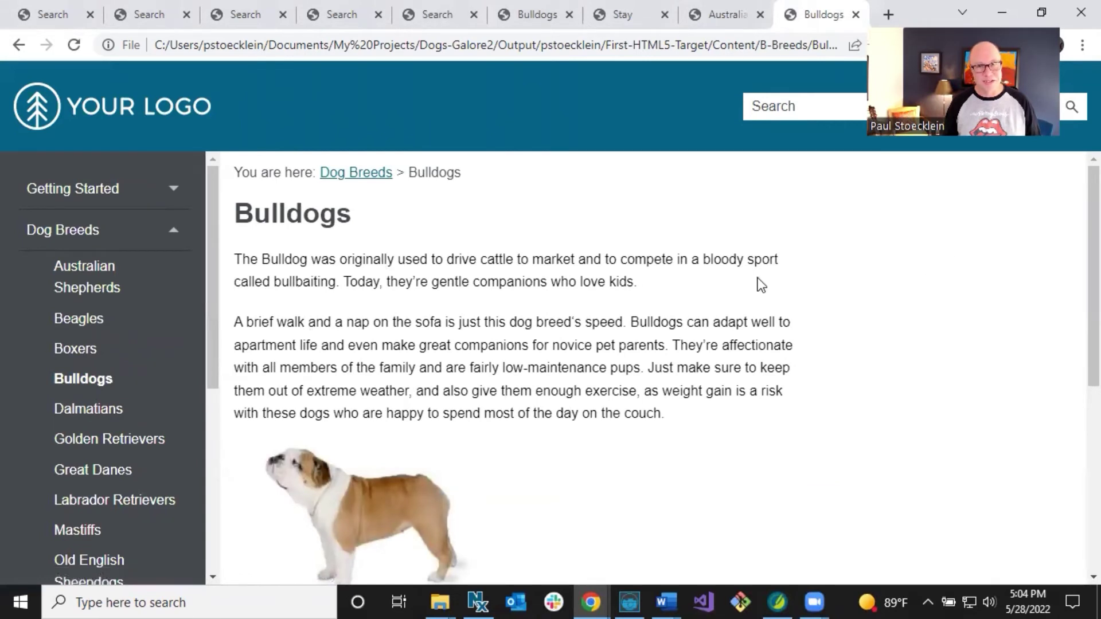
left_click(98, 326)
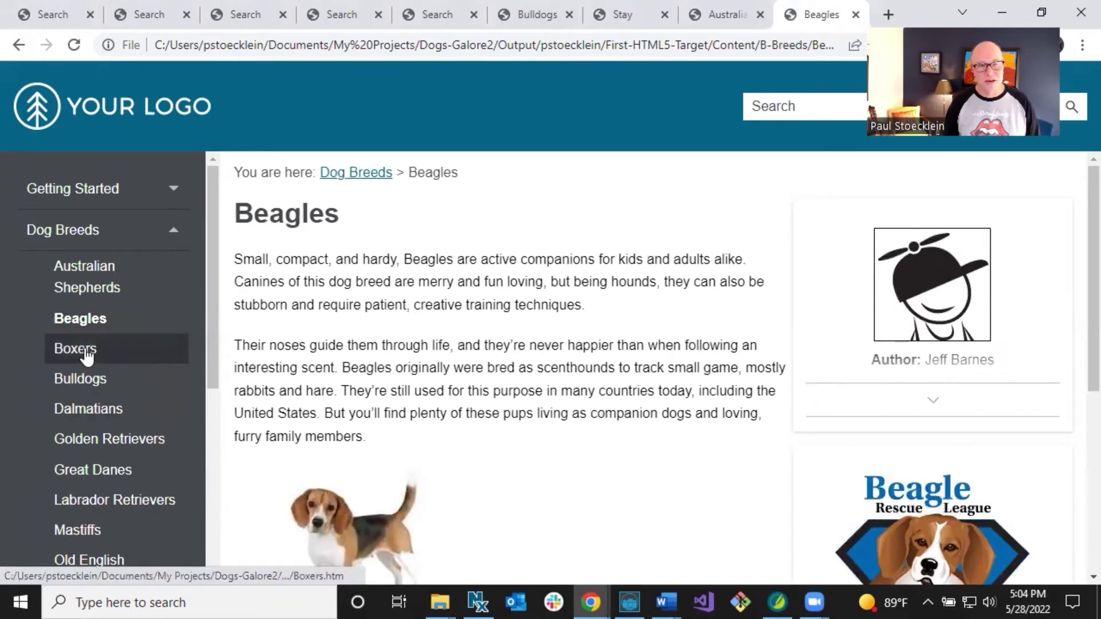
left_click(180, 348)
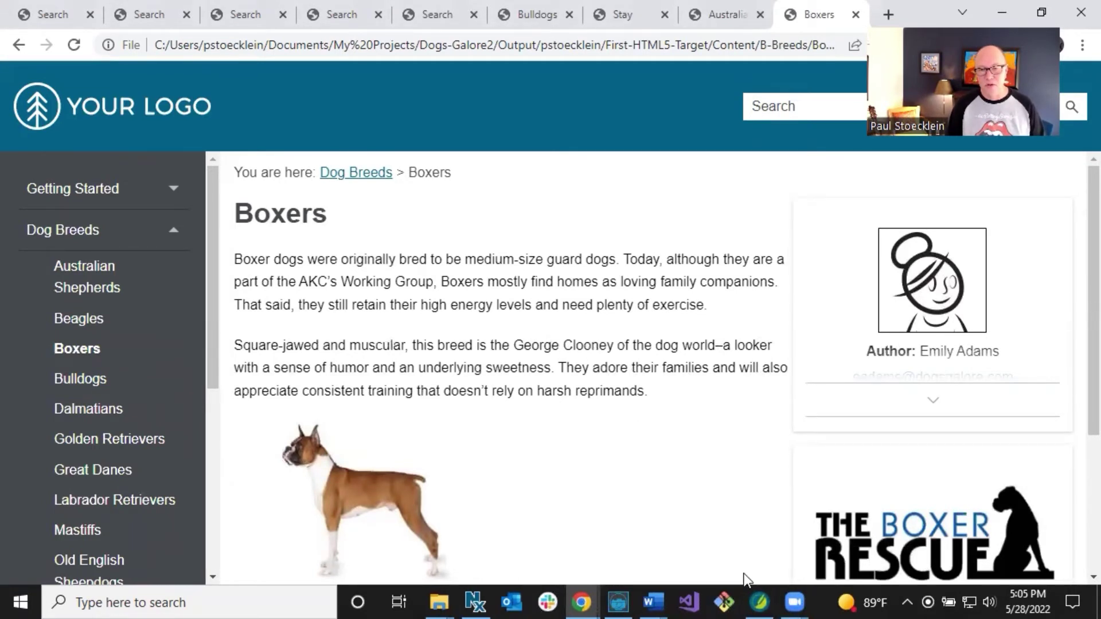
Add a phrase named 'san diego beagle rescue' to Promotions.flmco in Flare.
left_click(759, 602)
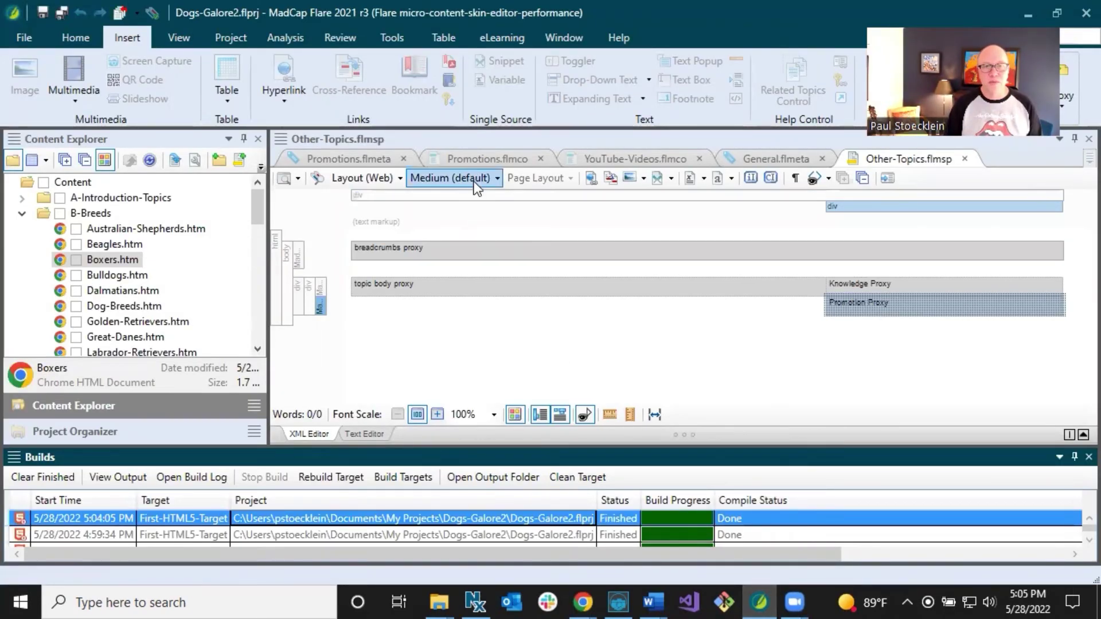
left_click(469, 161)
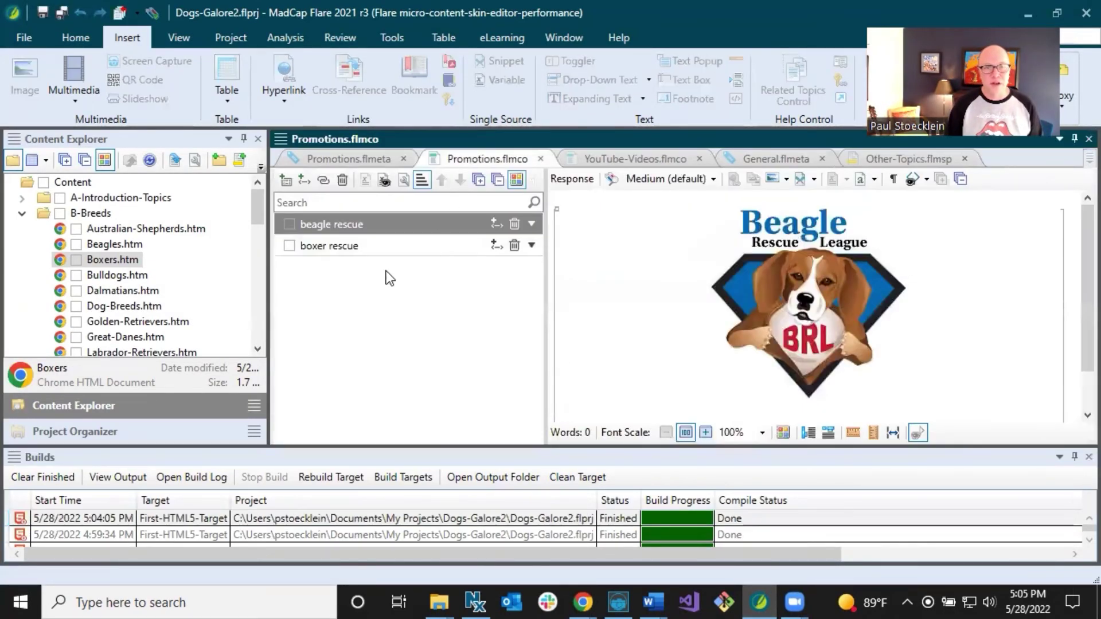
left_click(283, 183)
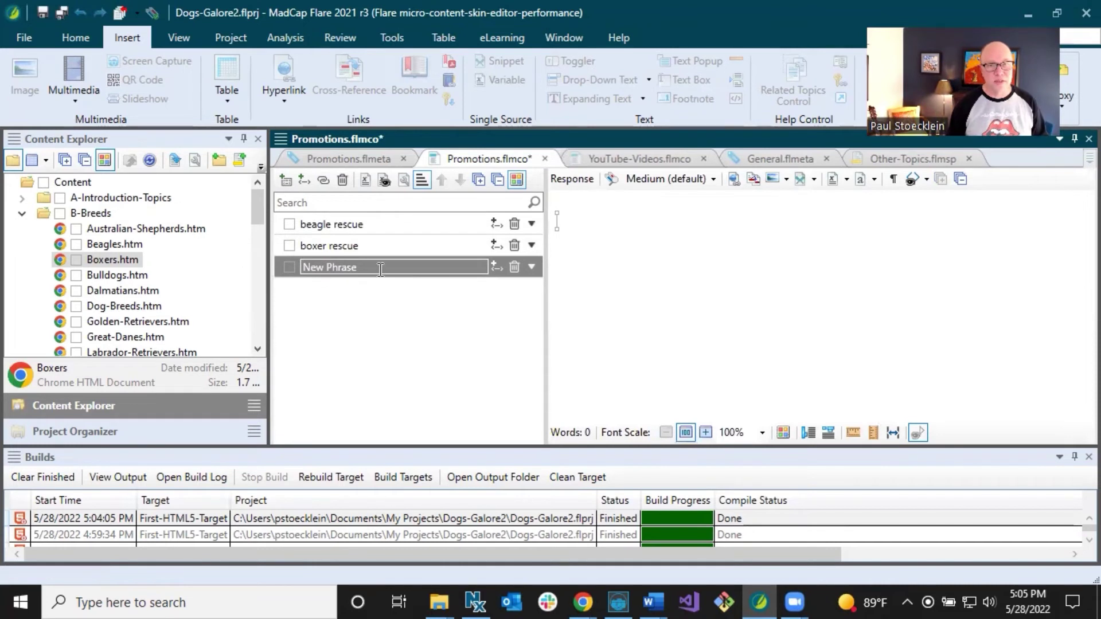
key("ctrl+a")
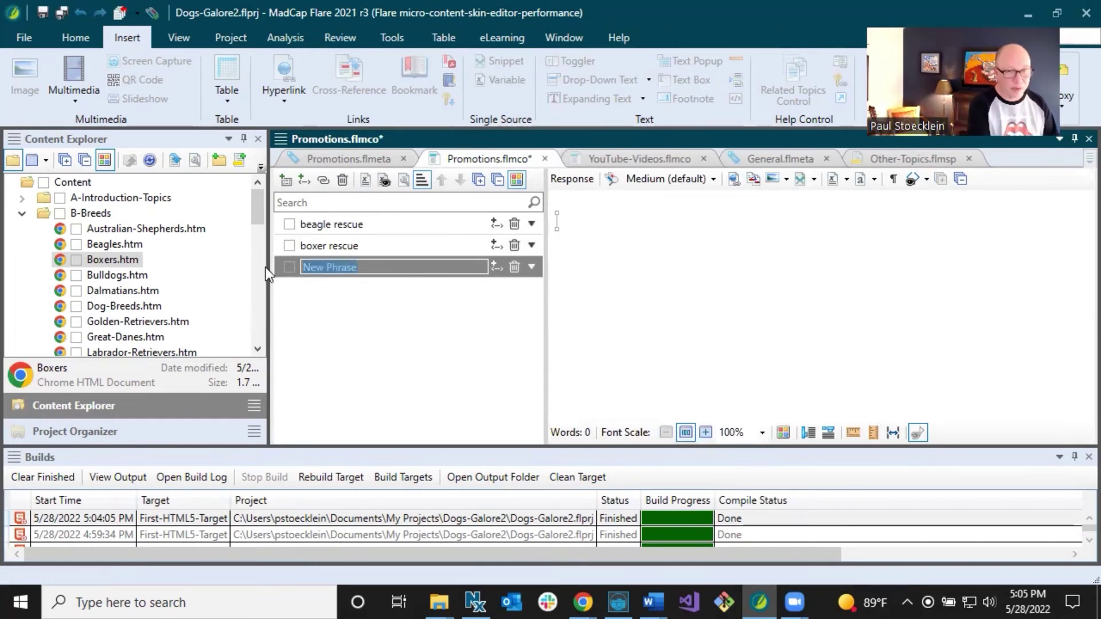
type("san die")
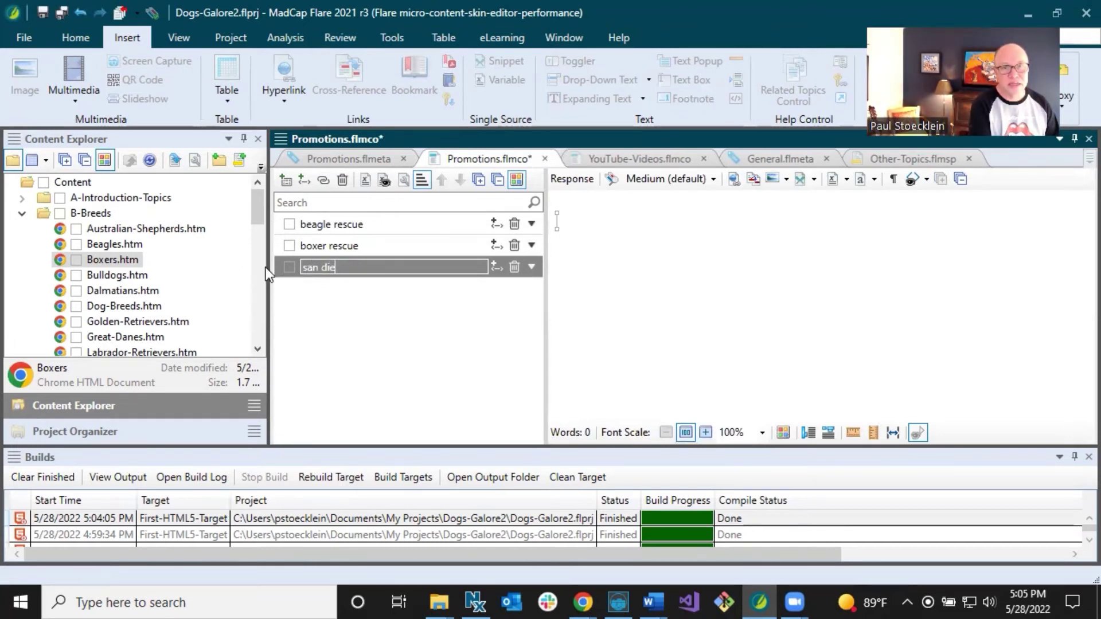
type("go beagle rescue")
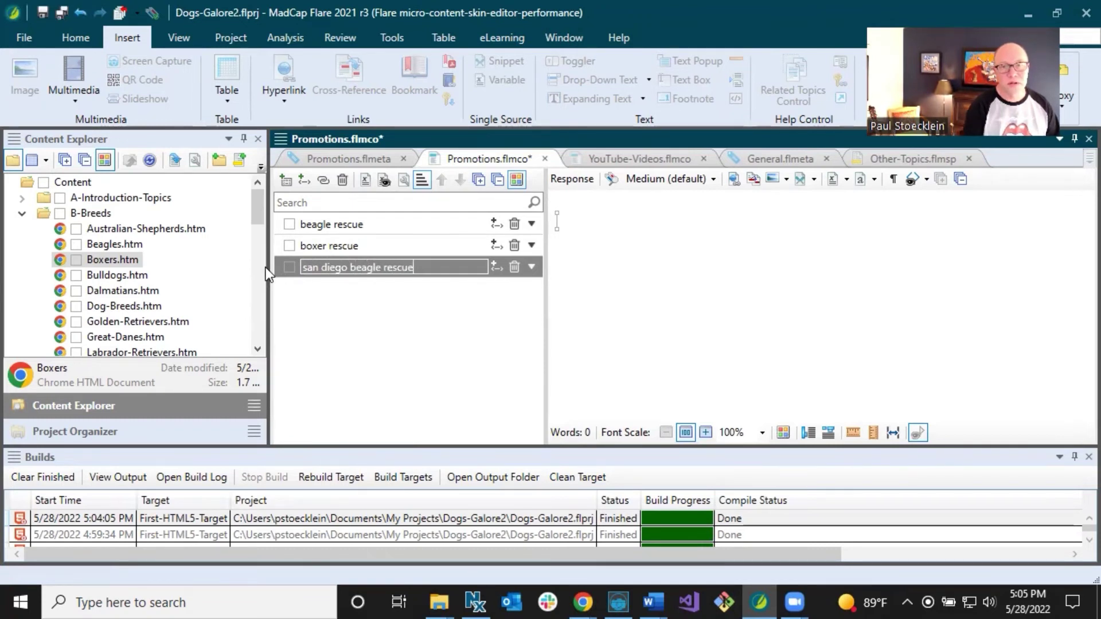
key("Return")
Give the san diego beagle rescue phrase the response 'San Diego Beagle Rescue'.
left_click(590, 228)
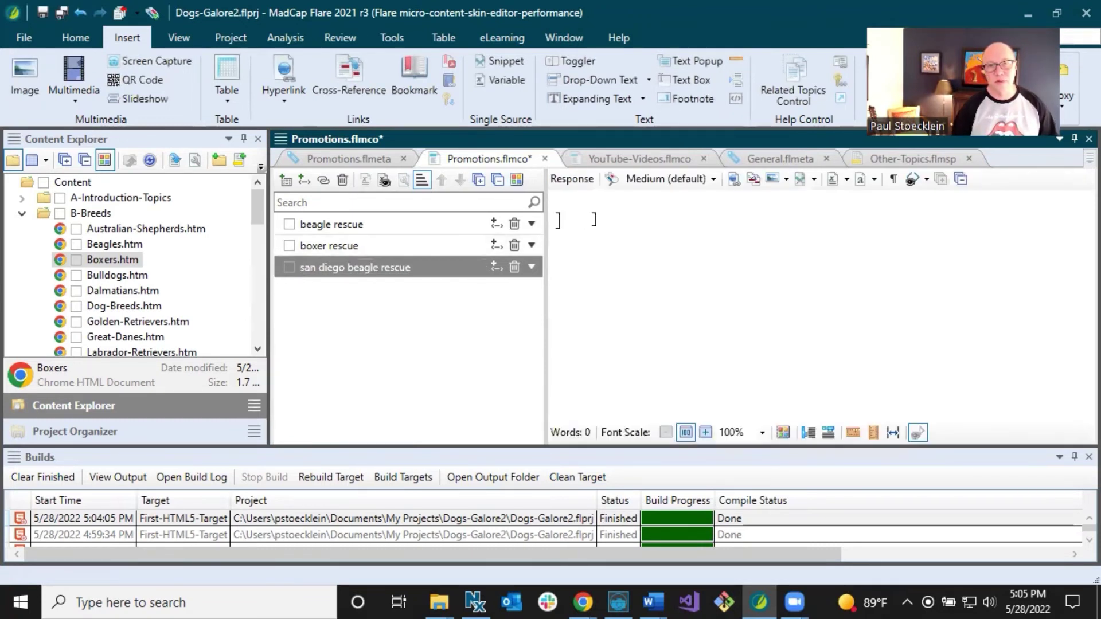
type("San")
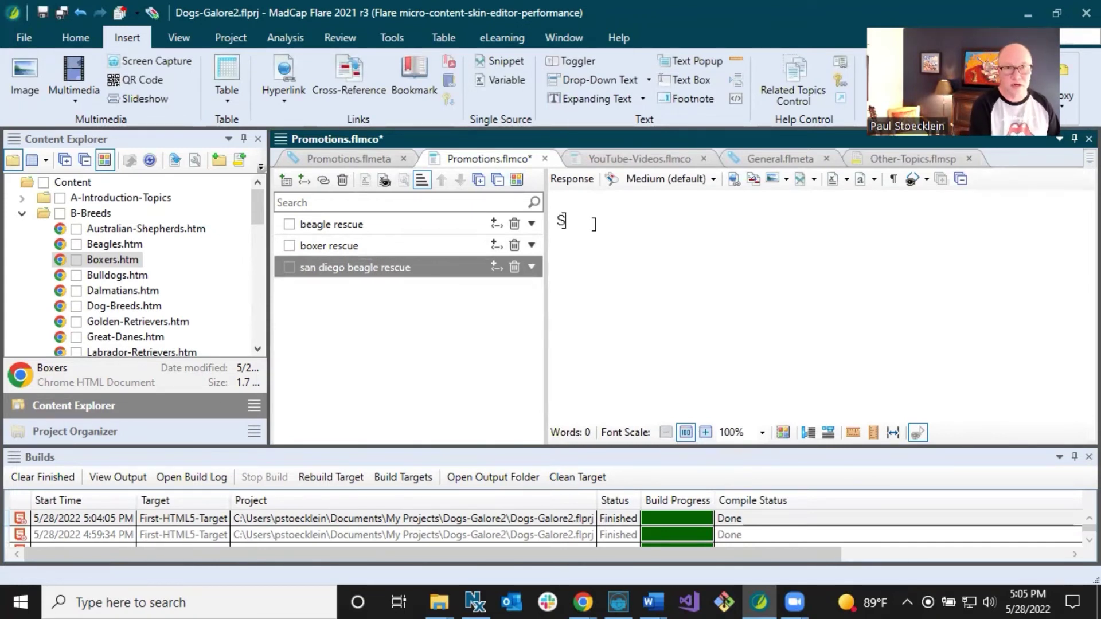
type("go B")
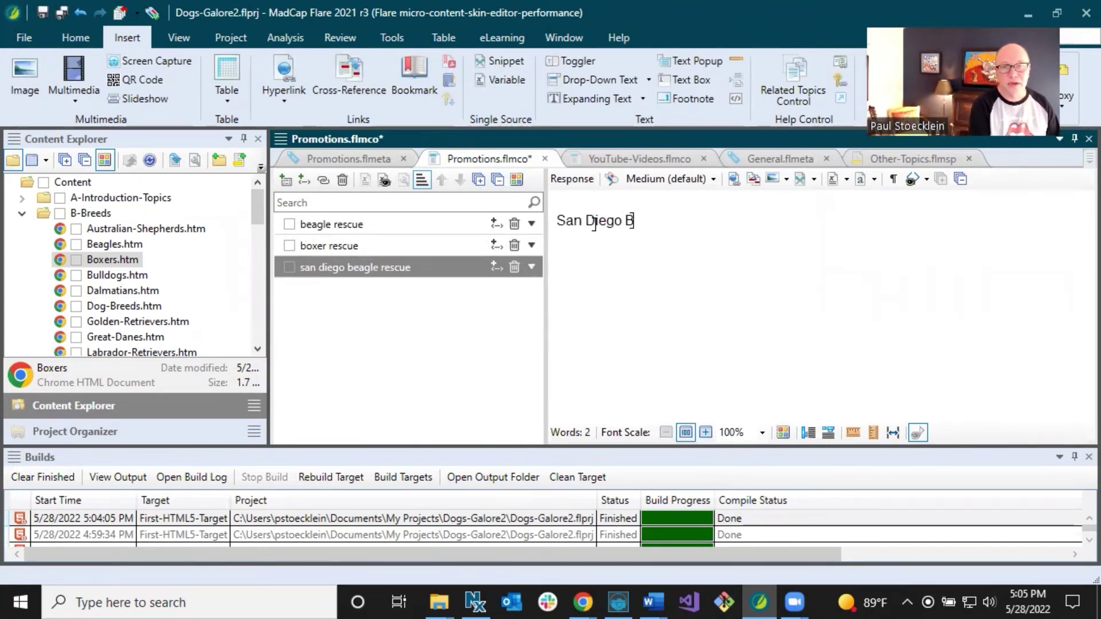
type("eagle Rescue")
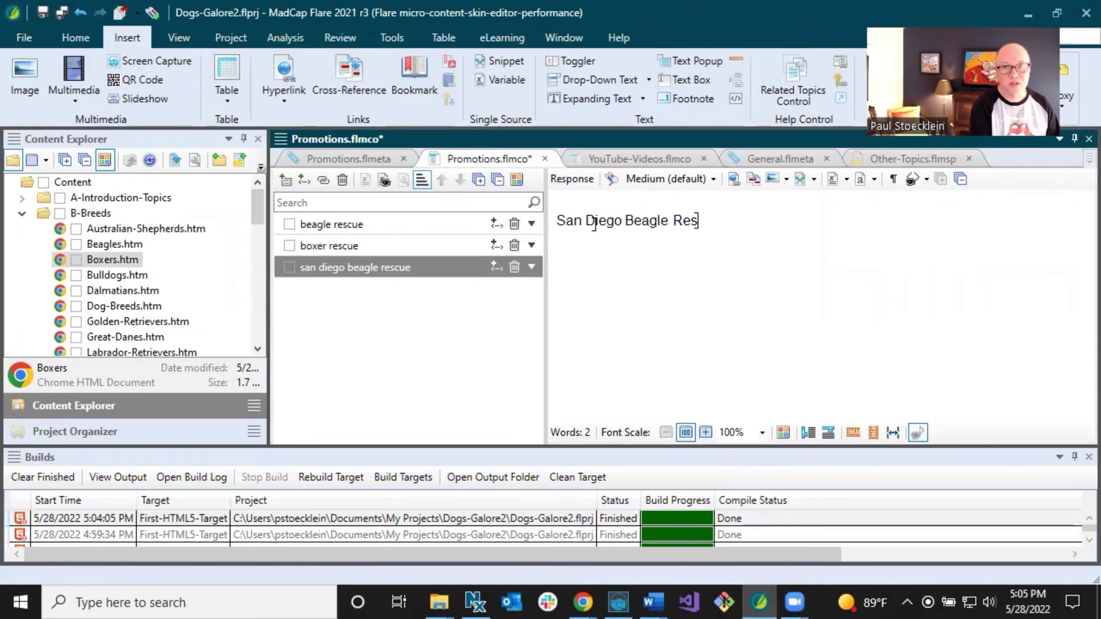
Add a new Austin phrase to Promotions, named 'austin beagle resuce'.
left_click(287, 180)
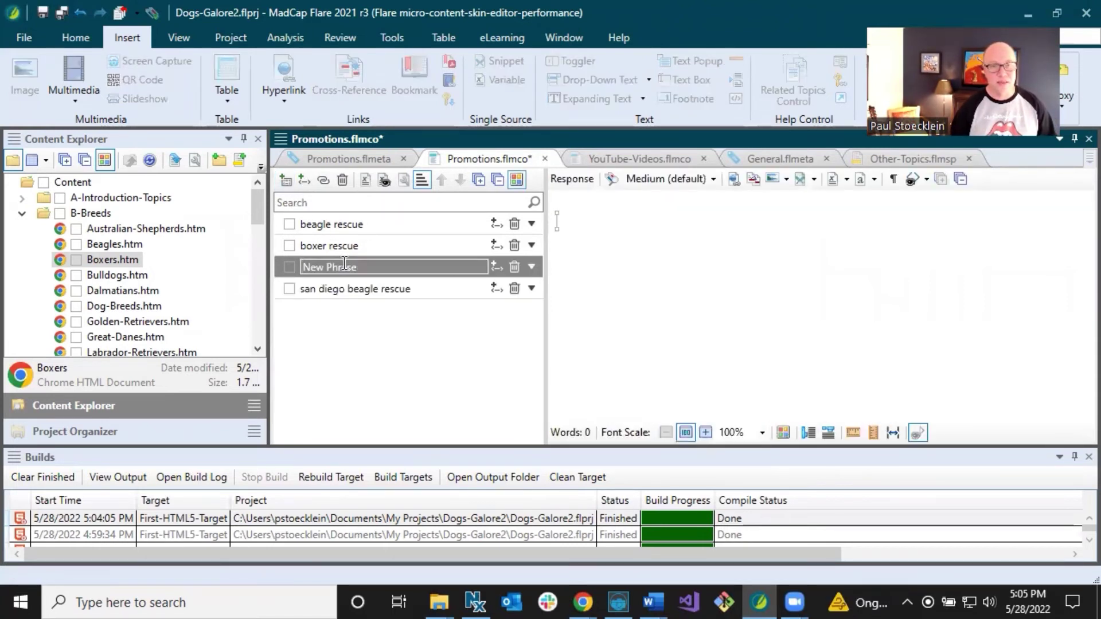
type("Aus")
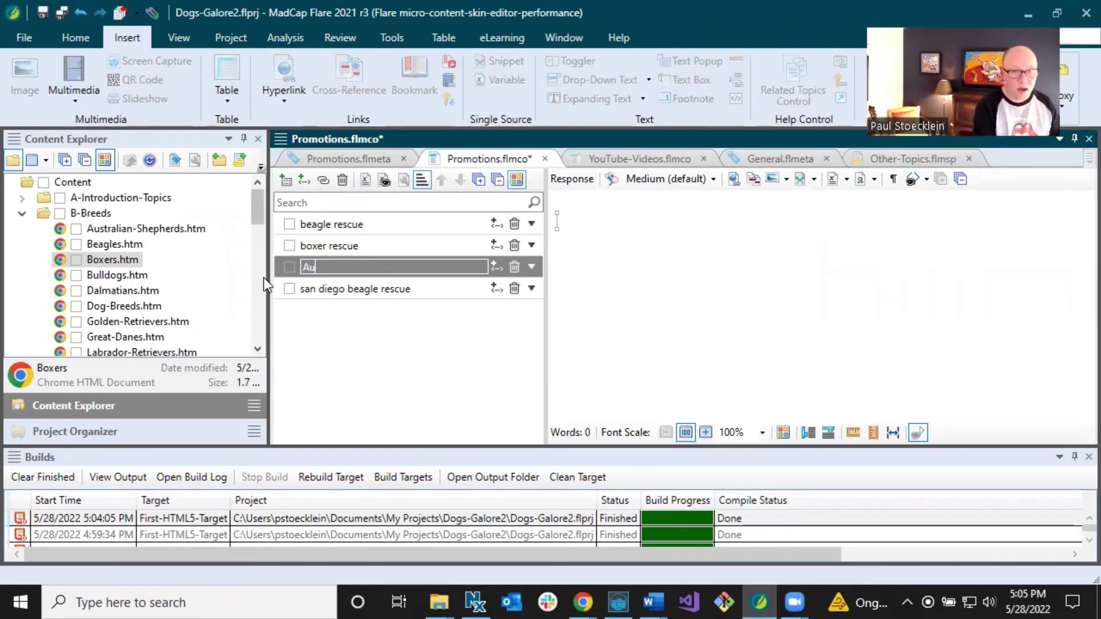
key("BackSpace")
key("BackSpace")
key("BackSpace")
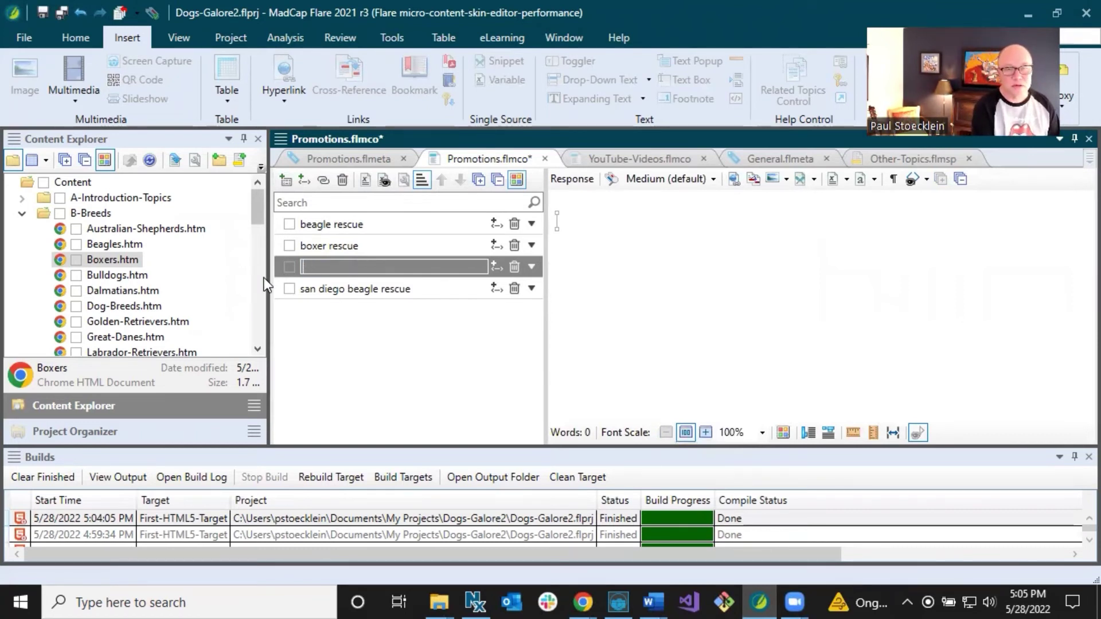
type("austin")
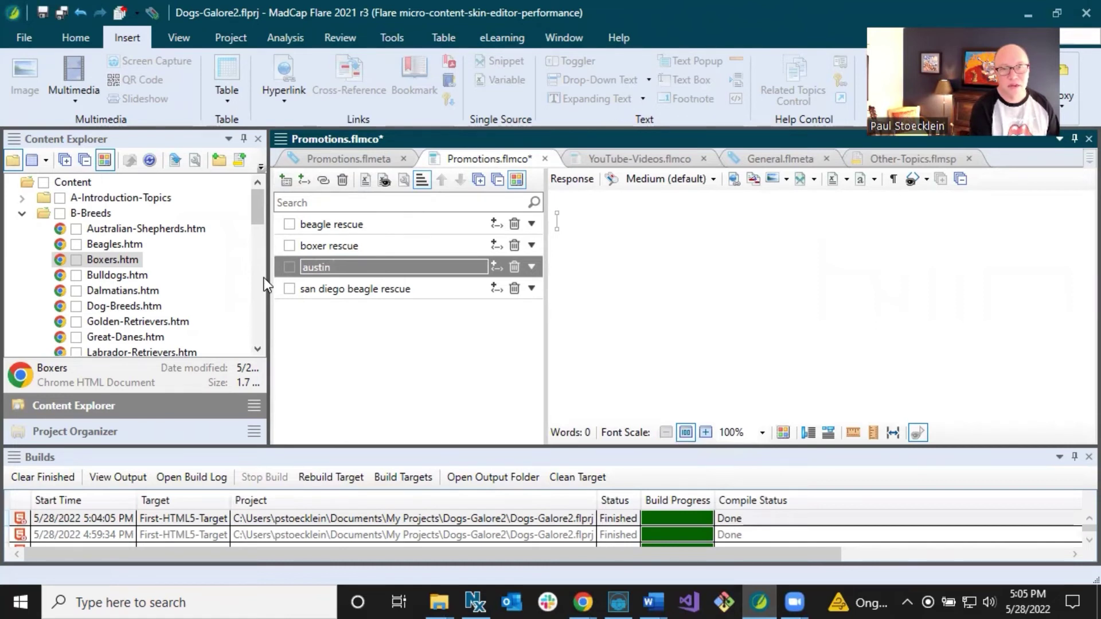
type(" beagle")
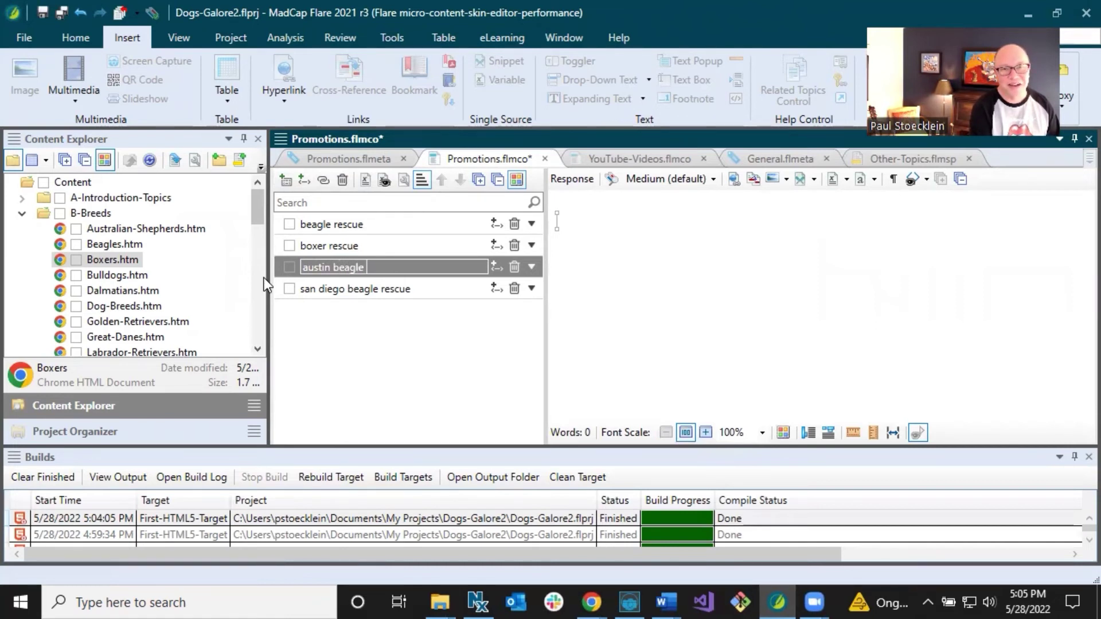
type(" resuce")
key("Return")
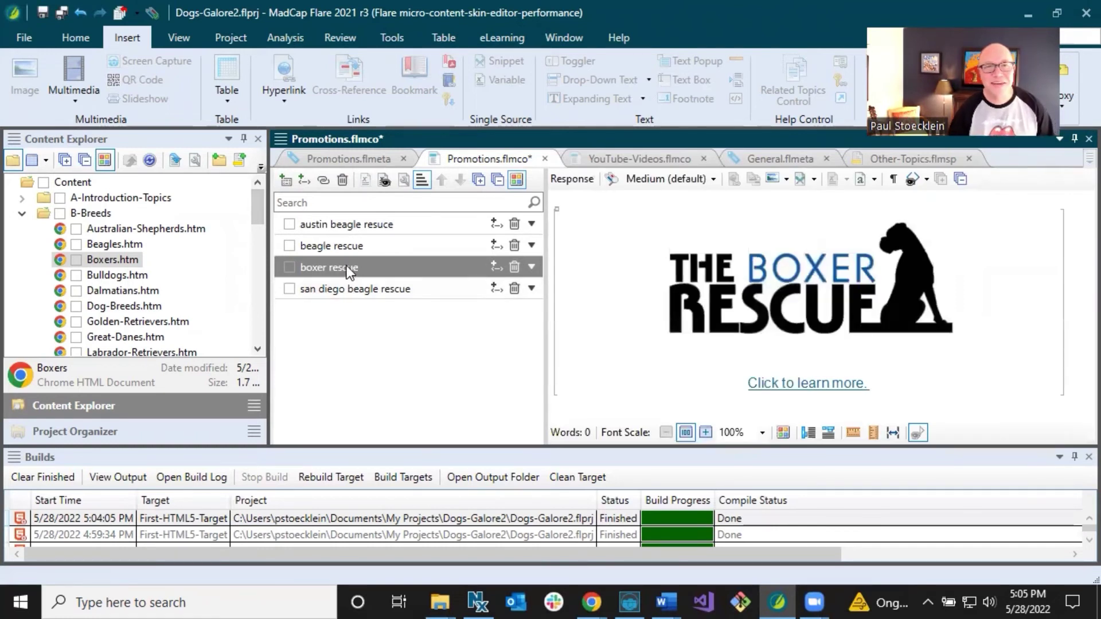
Correct the phrase name to 'austin beagle rescue' and set its response to 'Austin Beagle Rescue'.
left_click(353, 230)
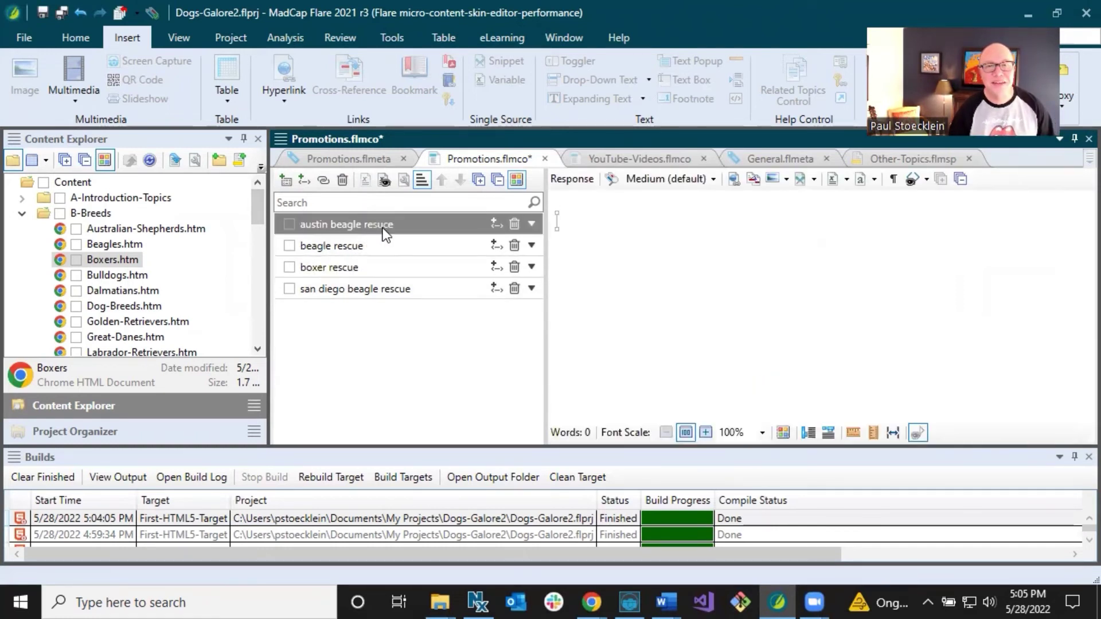
left_click(380, 224)
left_click_drag(378, 224, 404, 224)
type("cue")
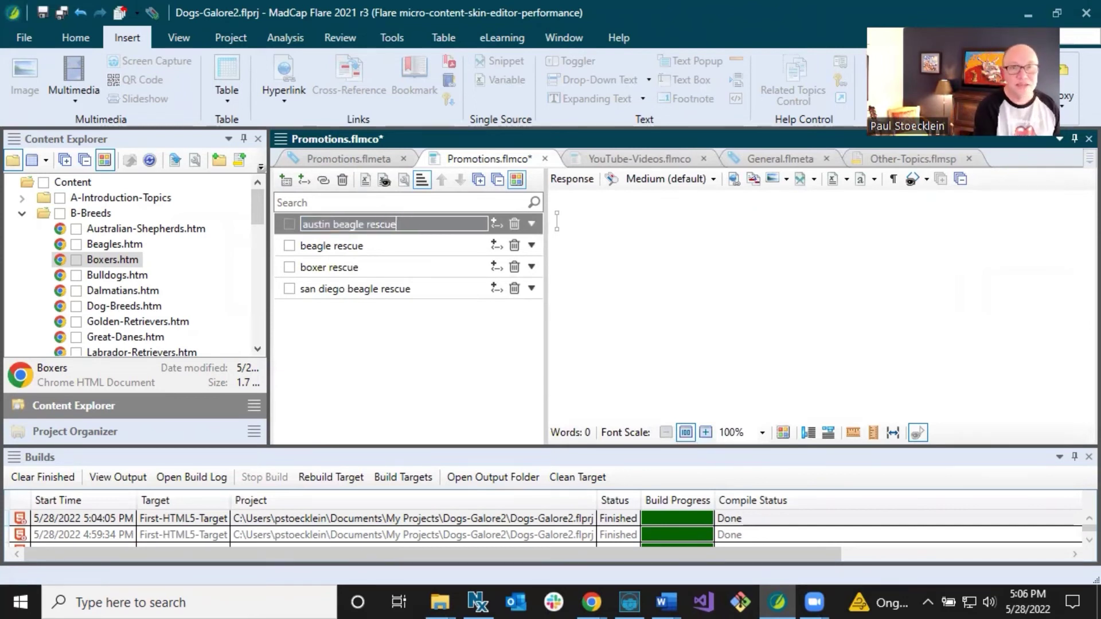
key("Return")
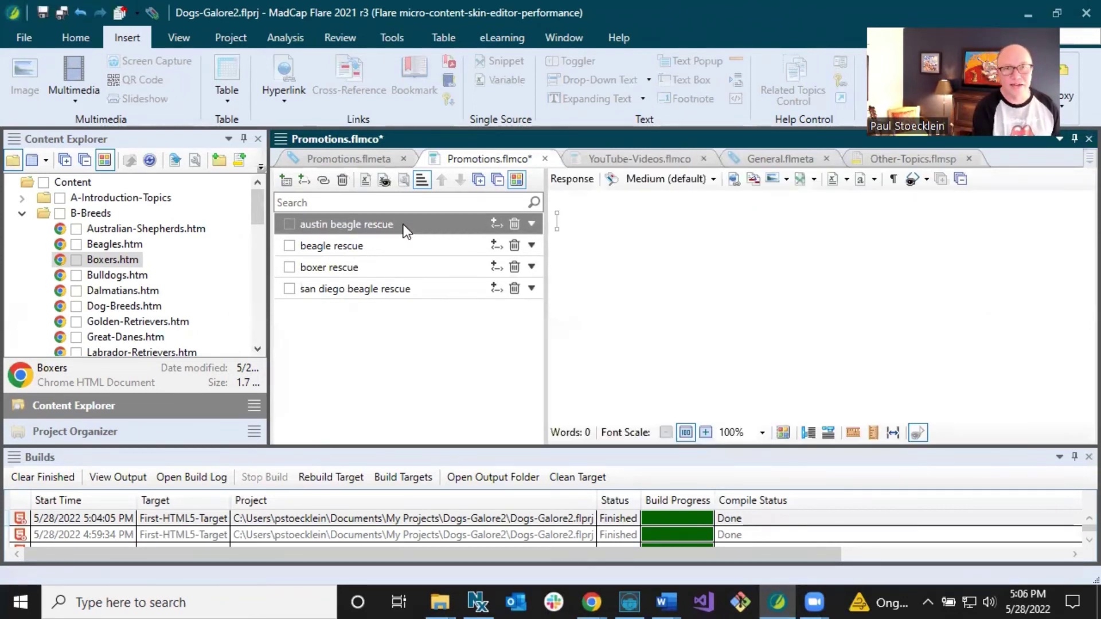
left_click(559, 226)
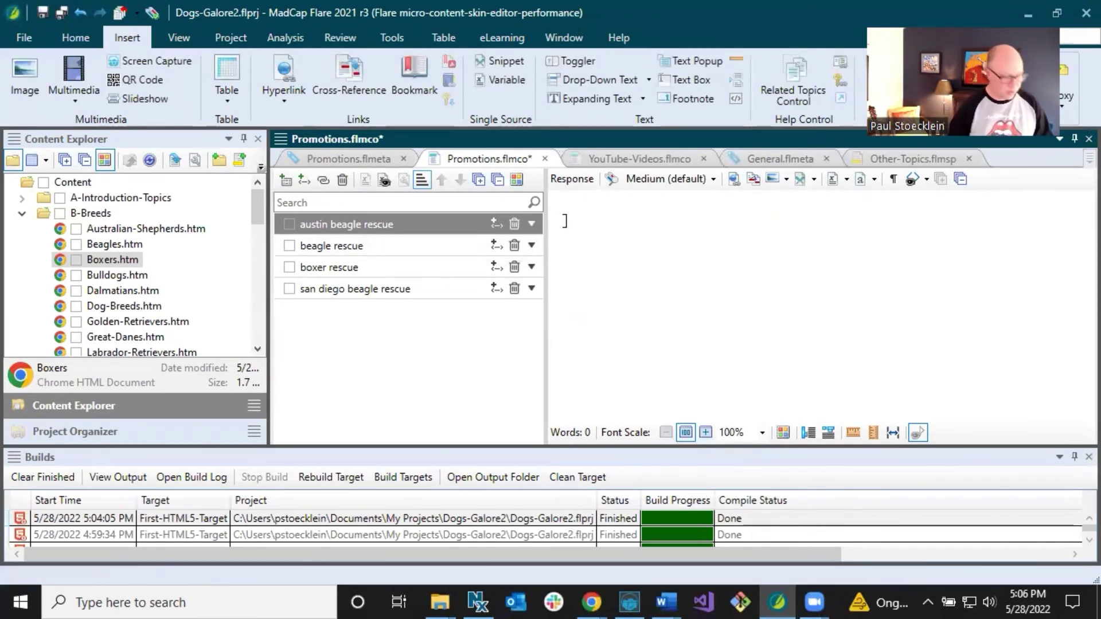
type("Au")
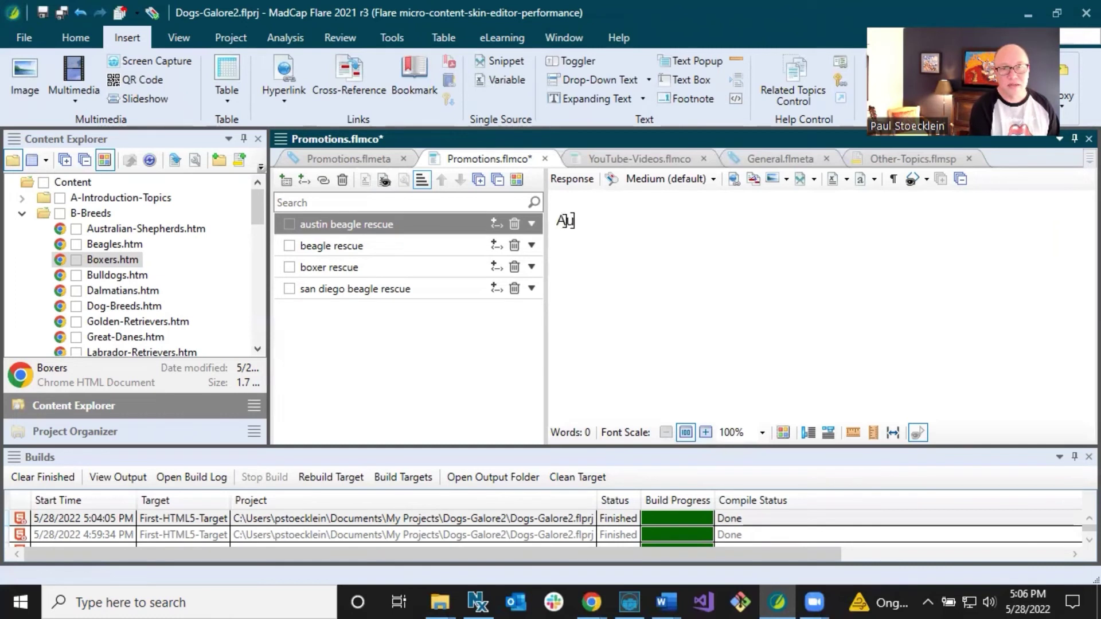
type("stin")
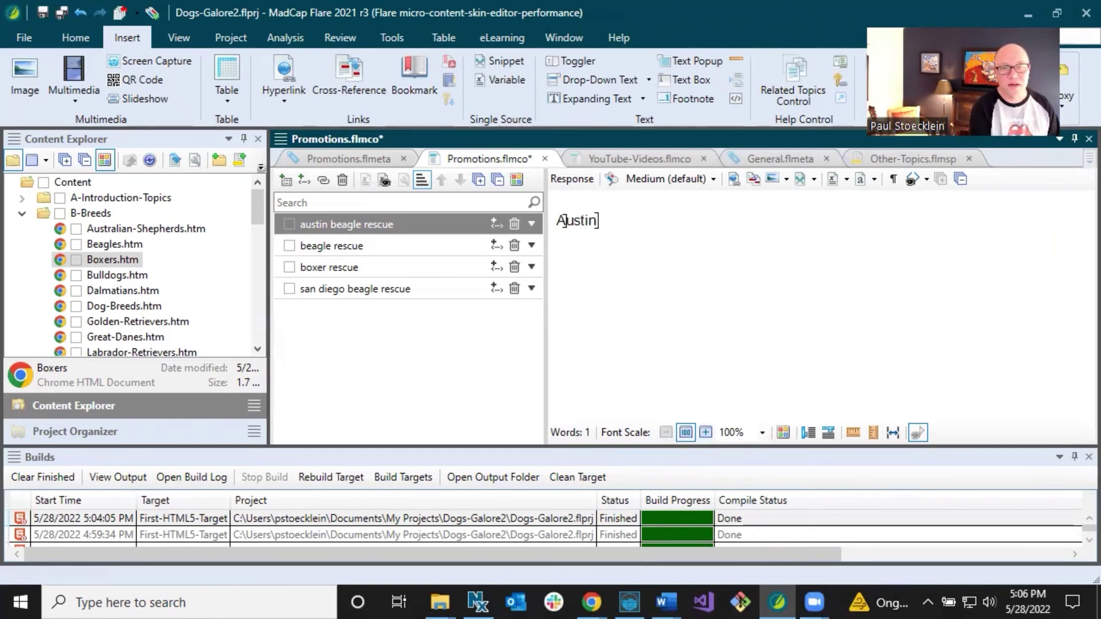
type(" Beagle Rescu")
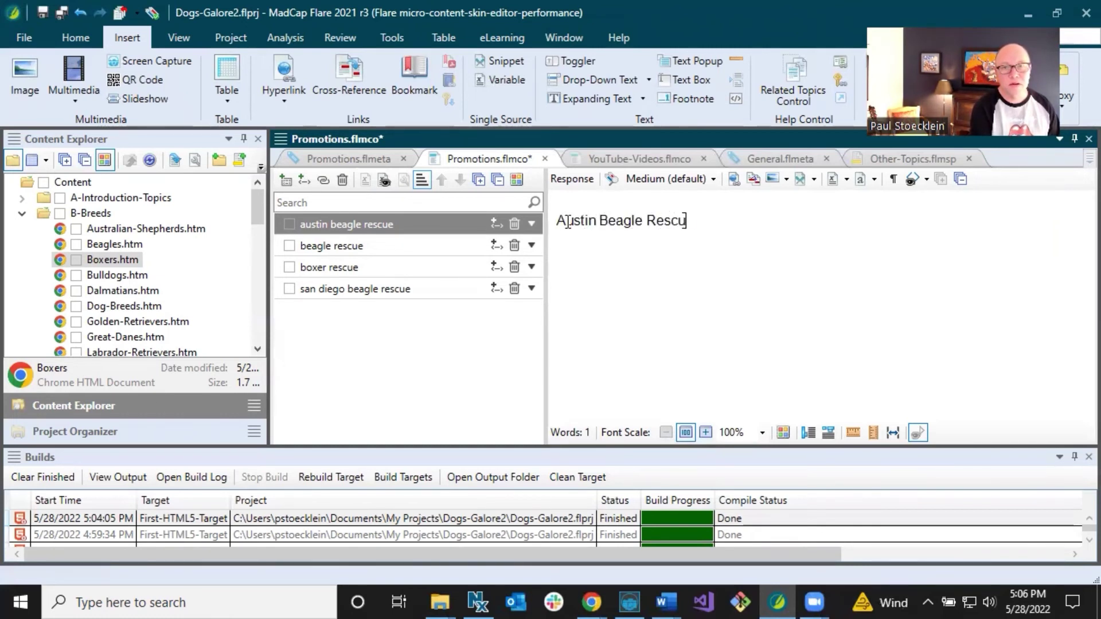
type("e")
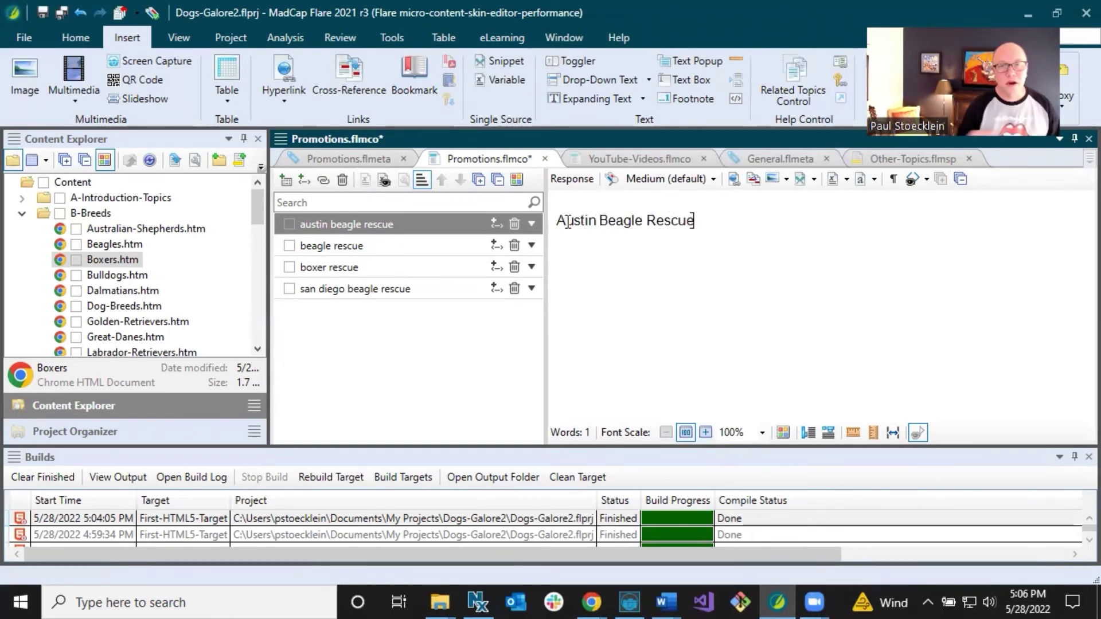
Save all project changes and rebuild the First-HTML5-Target output.
left_click(60, 16)
left_click(348, 479)
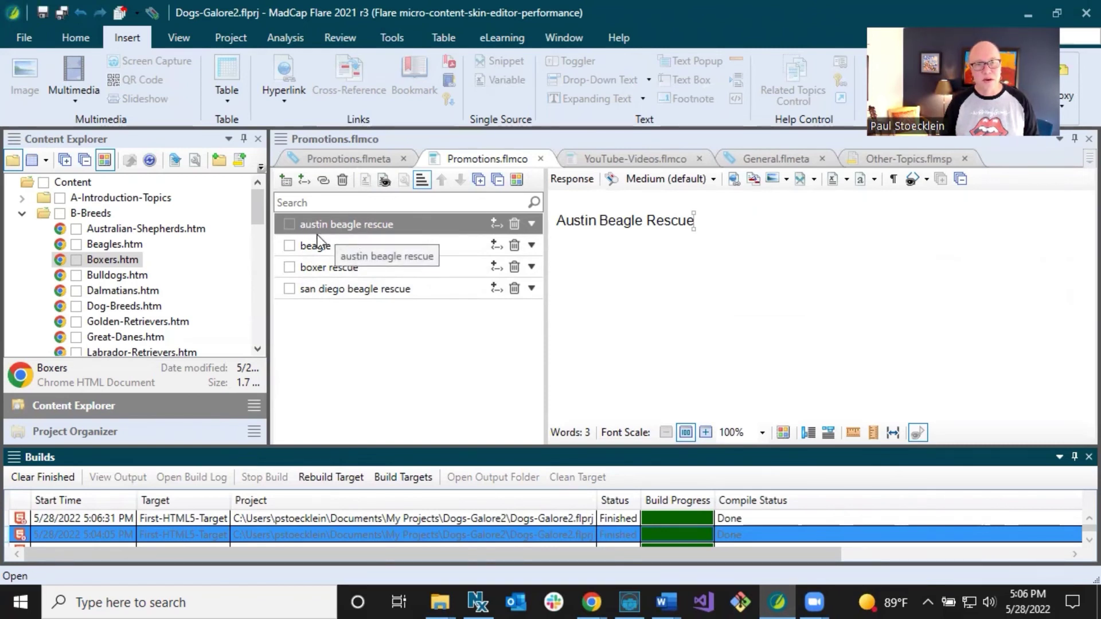
Open the new build in Chrome and view Boxers, then Beagles showing San Diego Beagle Rescue.
double_click(429, 517)
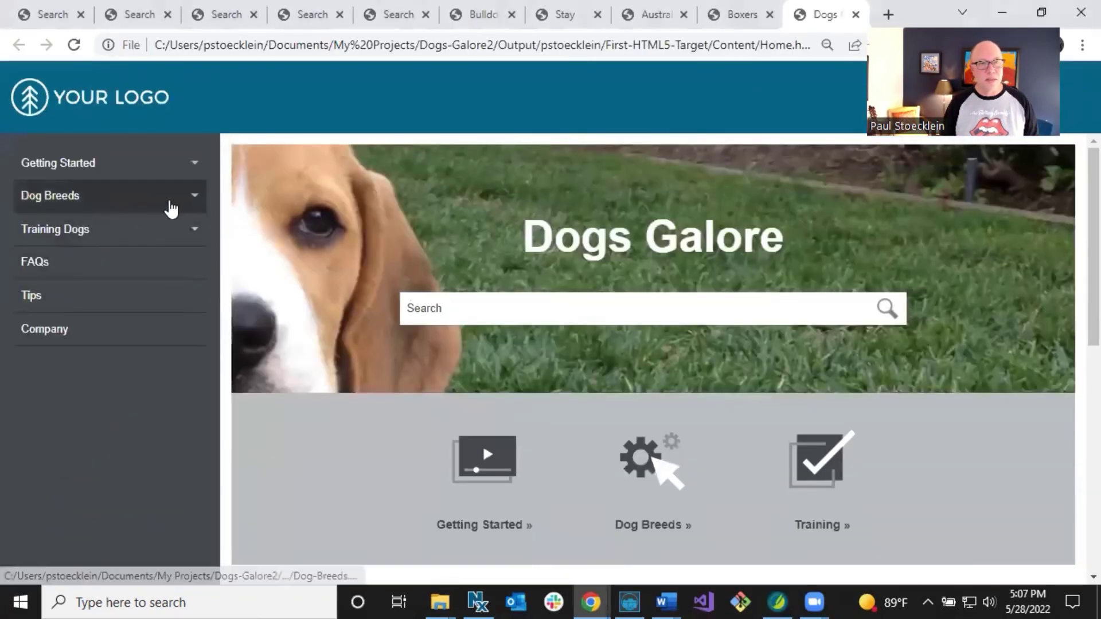
left_click(194, 199)
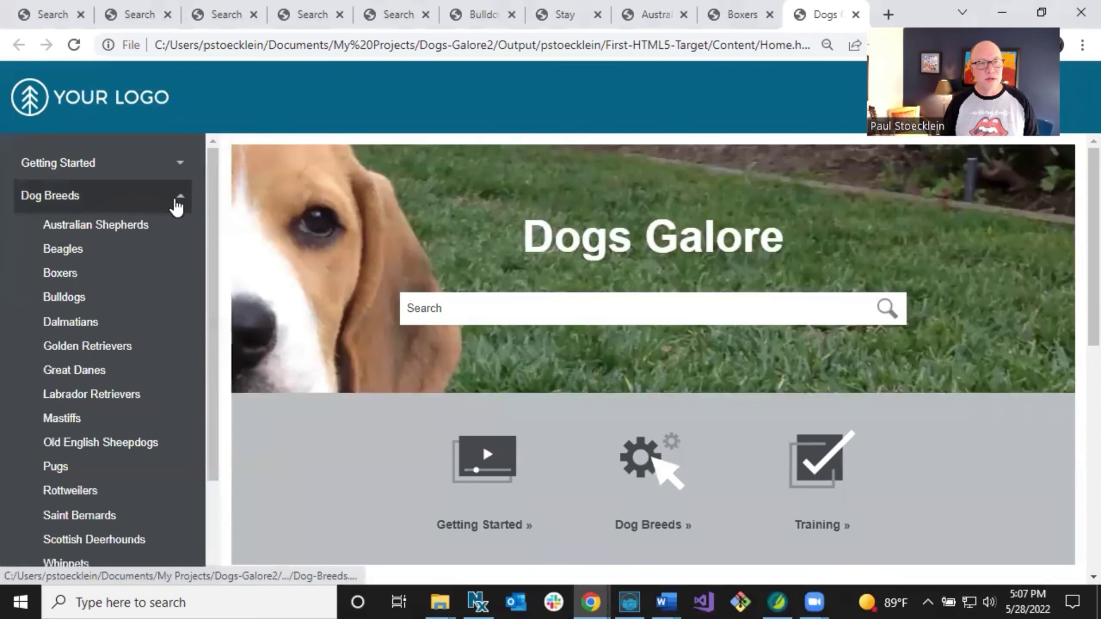
left_click(84, 274)
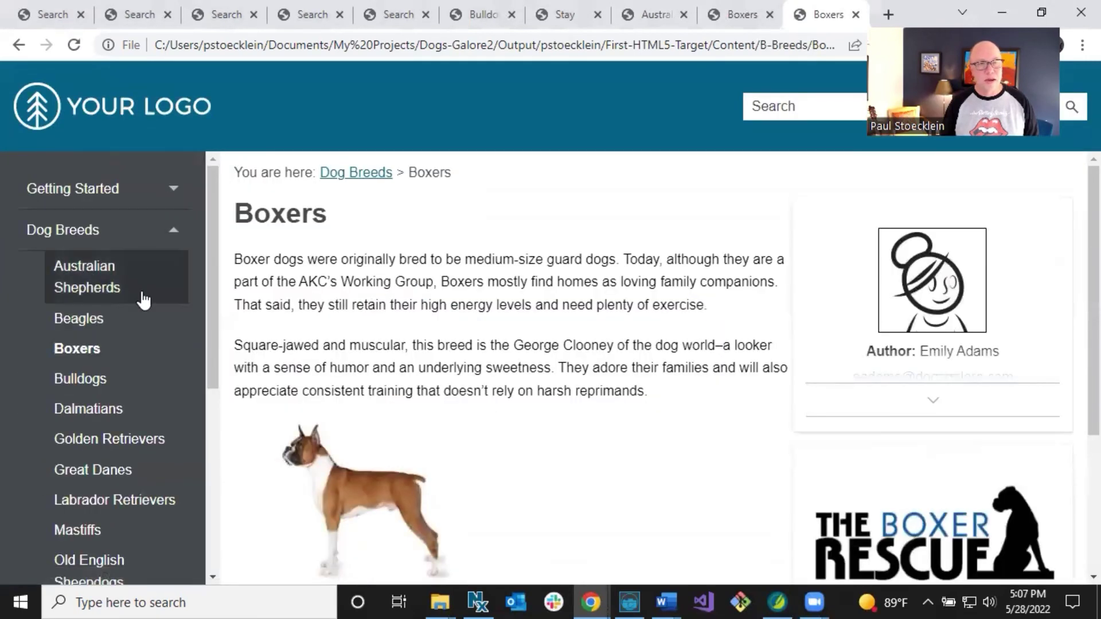
left_click(109, 324)
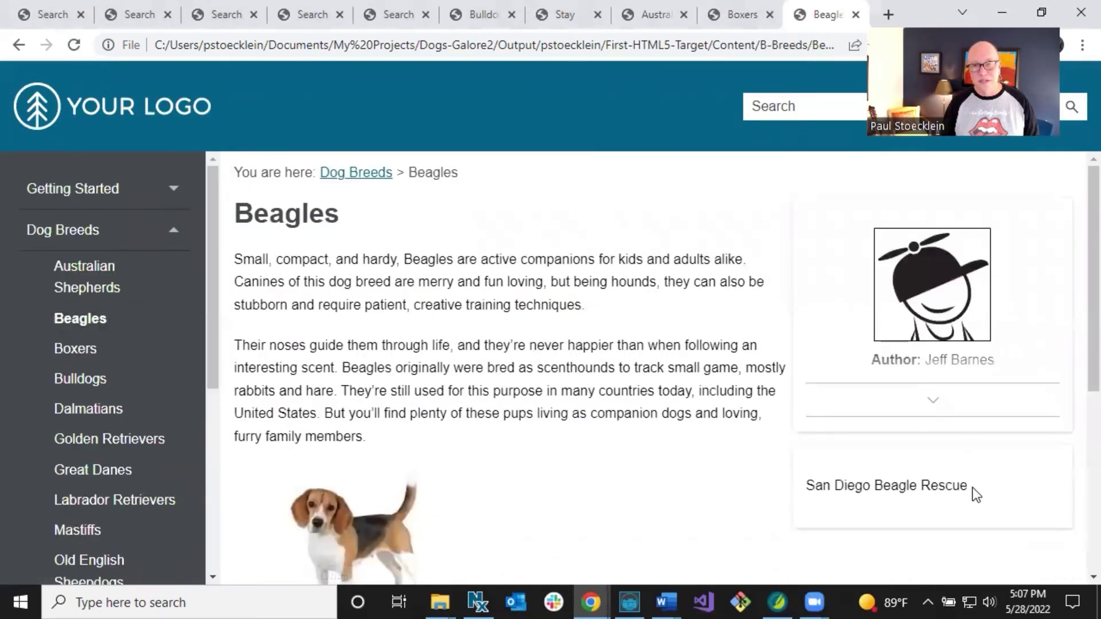